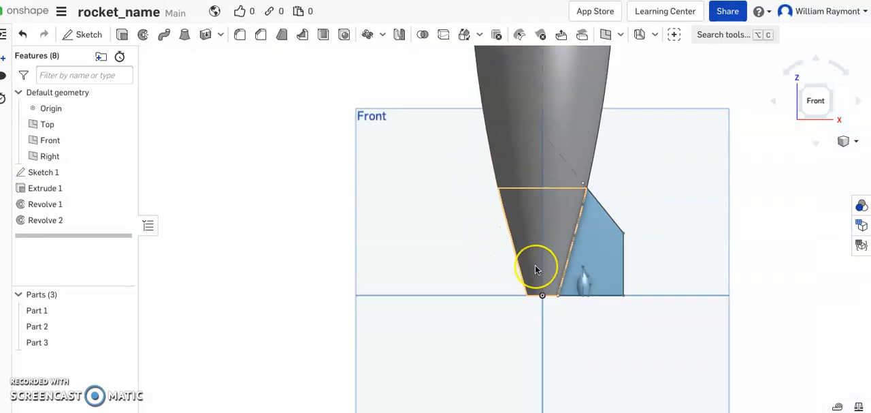
- Edit Sketch 1 and dimension the vertical axis line of the small pod profile inside the fin to 0.6 in
{"action": "mouse_move", "coordinate": [536, 220]}
{"action": "right_mouse_down"}
{"action": "mouse_move", "coordinate": [529, 213]}
{"action": "mouse_move", "coordinate": [535, 264]}
{"action": "right_mouse_up"}
{"action": "scroll", "coordinate": [540, 260], "scroll_direction": "up", "scroll_amount": 3}
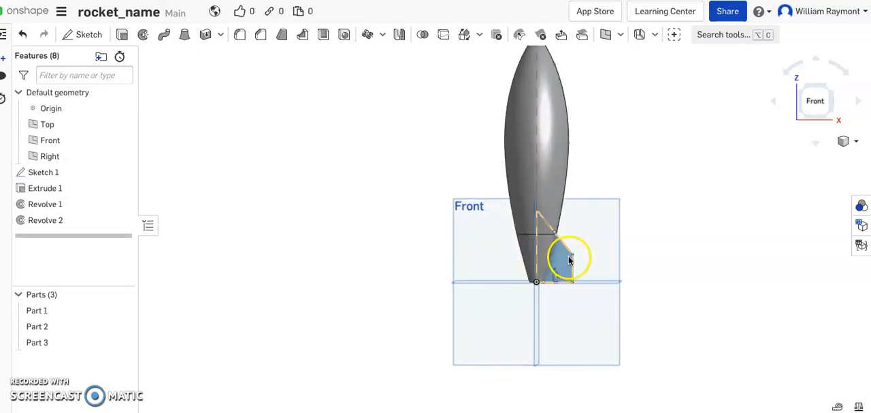
{"action": "scroll", "coordinate": [563, 261], "scroll_direction": "up", "scroll_amount": 3}
{"action": "scroll", "coordinate": [562, 260], "scroll_direction": "up", "scroll_amount": 2}
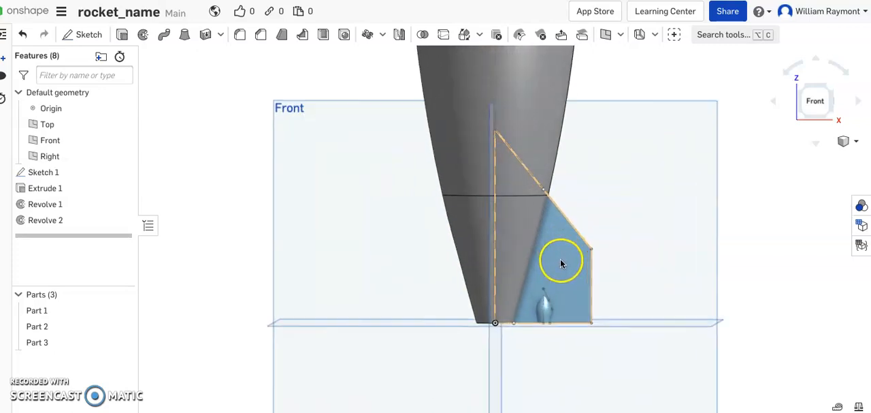
{"action": "scroll", "coordinate": [563, 257], "scroll_direction": "up", "scroll_amount": 3}
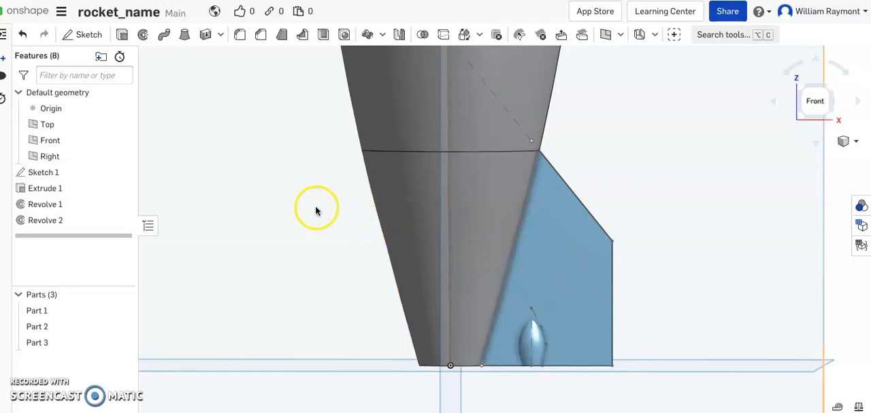
{"action": "right_click", "coordinate": [70, 171]}
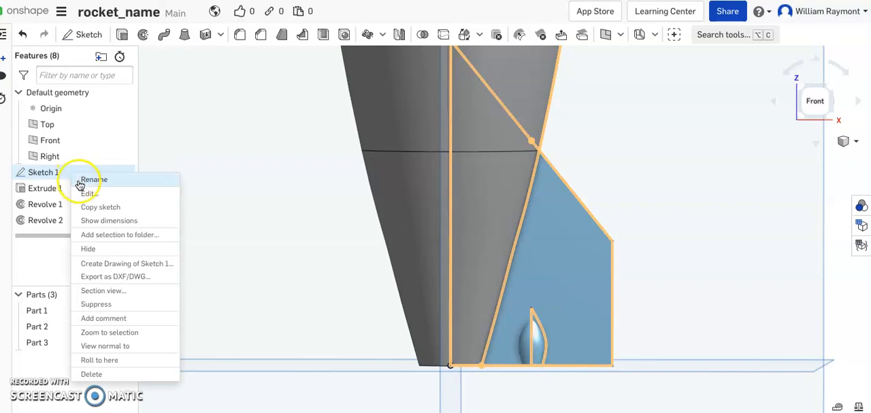
{"action": "left_click", "coordinate": [88, 193]}
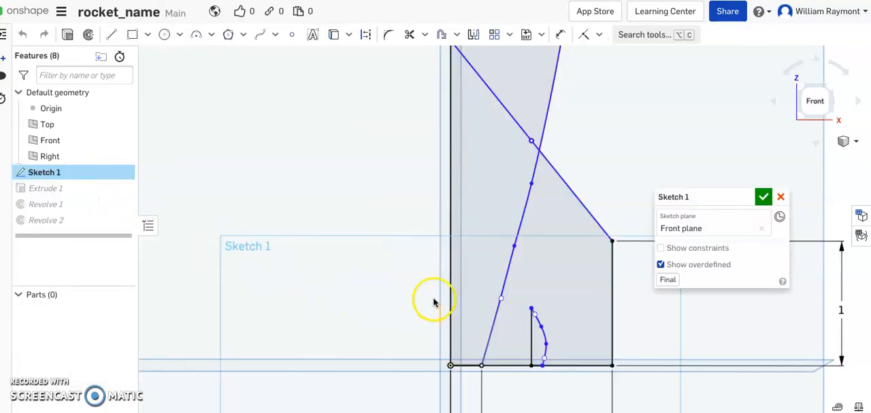
{"action": "left_click", "coordinate": [531, 319]}
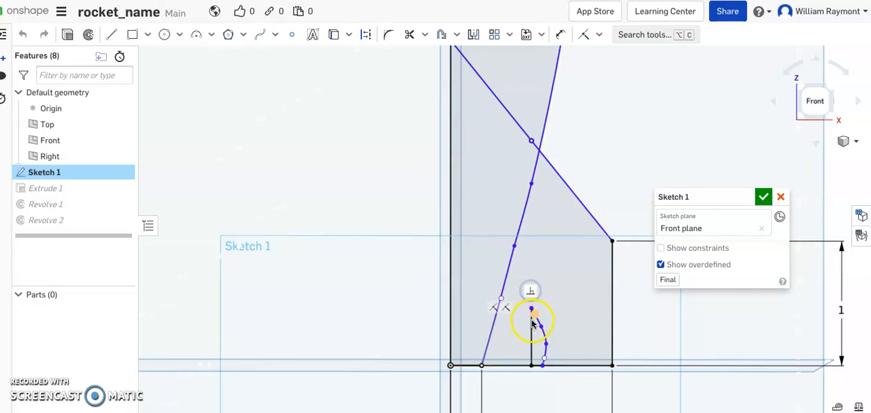
{"action": "left_click", "coordinate": [533, 328]}
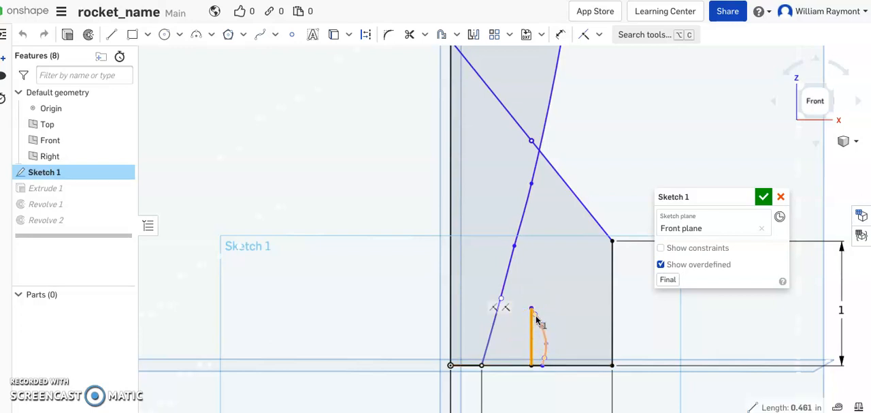
{"action": "left_click", "coordinate": [561, 34]}
{"action": "left_click_drag", "start_coordinate": [531, 341], "coordinate": [372, 338]}
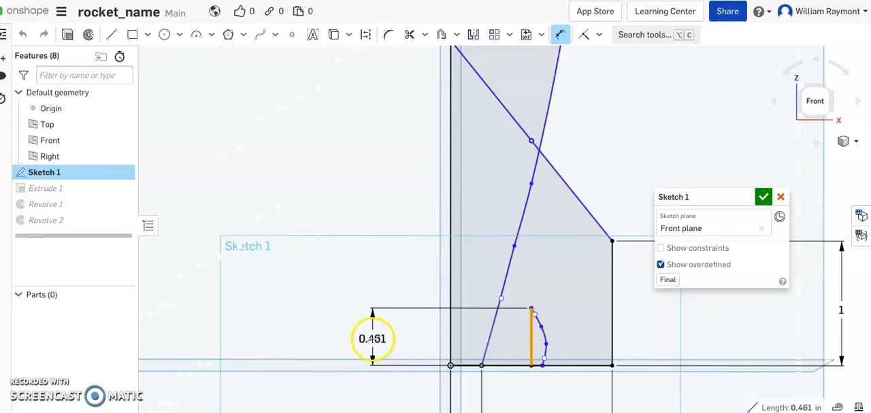
{"action": "left_click", "coordinate": [372, 338]}
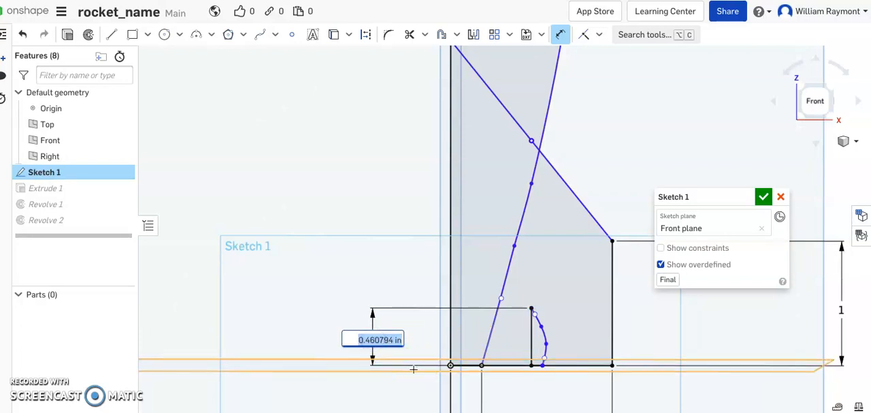
{"action": "type", "text": "0"}
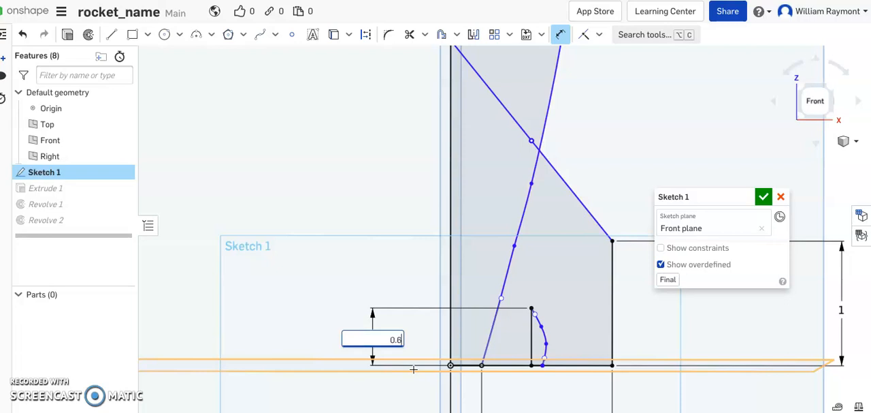
{"action": "type", "text": ".6"}
{"action": "key", "text": "Return"}
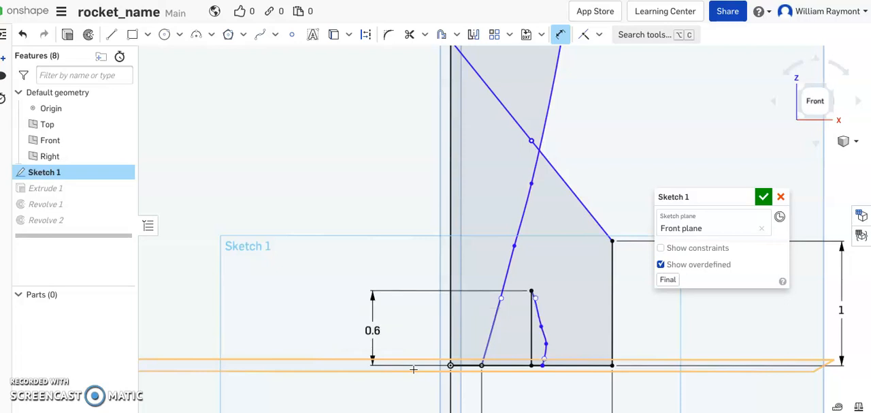
- Reshape the small pod's spline by moving its two middle points up and outward into a smooth curve, and accept the sketch
{"action": "left_click", "coordinate": [543, 320]}
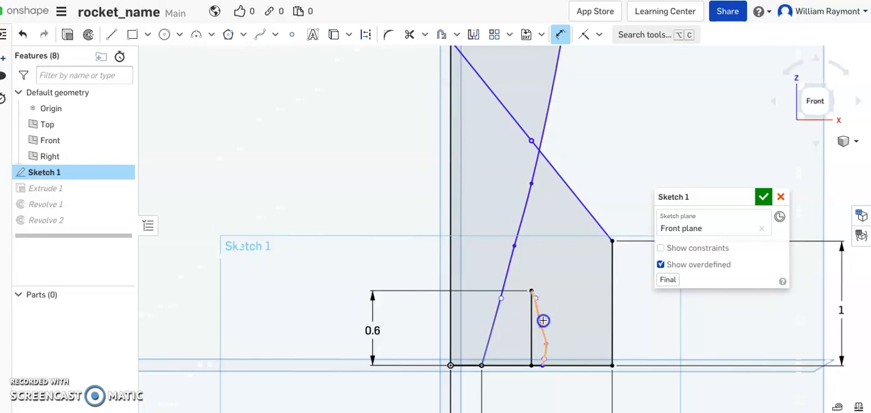
{"action": "left_click", "coordinate": [561, 34]}
{"action": "left_click", "coordinate": [566, 138]}
{"action": "left_click", "coordinate": [552, 279]}
{"action": "left_click", "coordinate": [543, 330]}
{"action": "left_click_drag", "start_coordinate": [542, 326], "coordinate": [544, 318]}
{"action": "left_click_drag", "start_coordinate": [547, 345], "coordinate": [548, 341]}
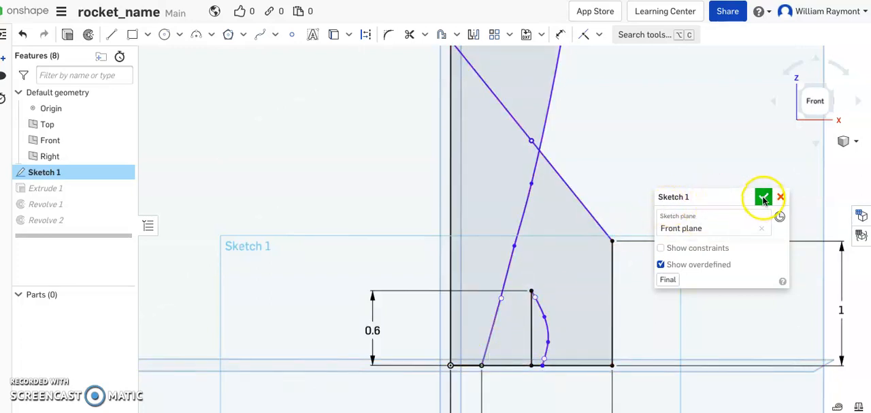
{"action": "left_click", "coordinate": [763, 197]}
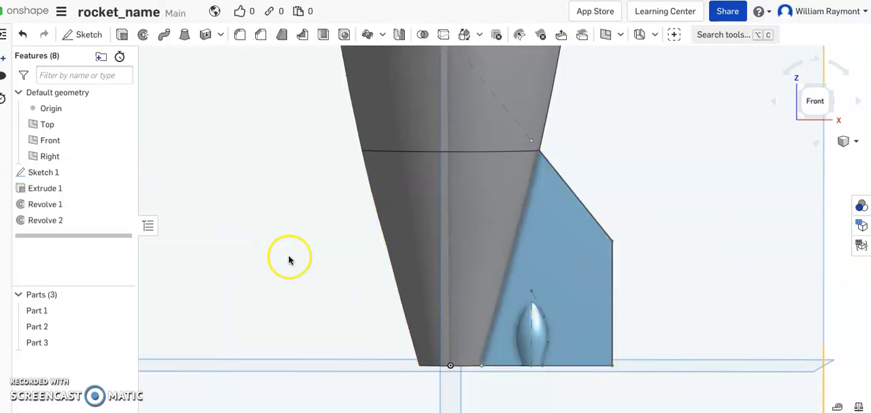
- Reopen Sketch 1 and set the height dimension of the small pod's axis line to 0.75 in
{"action": "right_click", "coordinate": [81, 174]}
{"action": "left_click", "coordinate": [92, 193]}
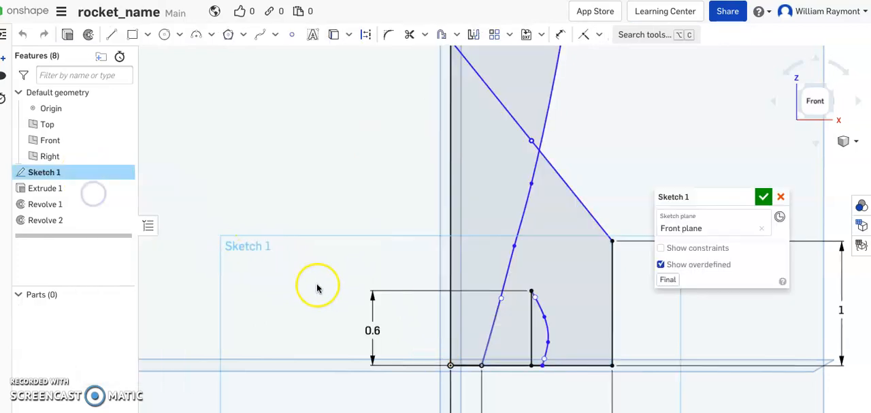
{"action": "left_click", "coordinate": [373, 331]}
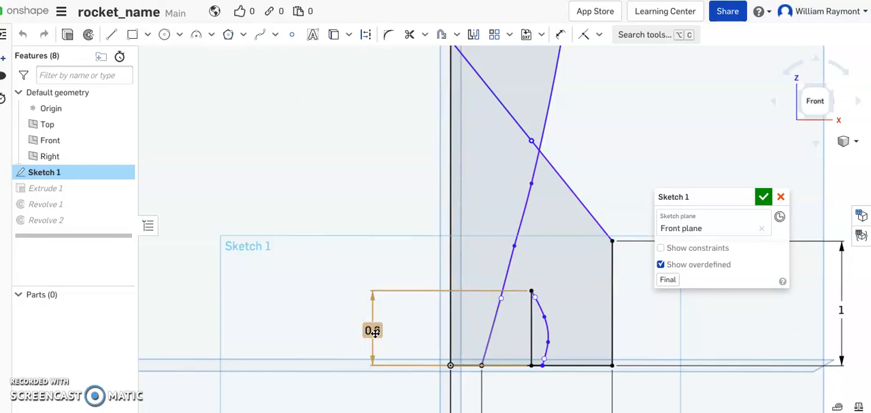
{"action": "left_click", "coordinate": [373, 330]}
{"action": "left_click", "coordinate": [418, 311]}
{"action": "left_click", "coordinate": [375, 327]}
{"action": "double_click", "coordinate": [373, 329]}
{"action": "type", "text": "0"}
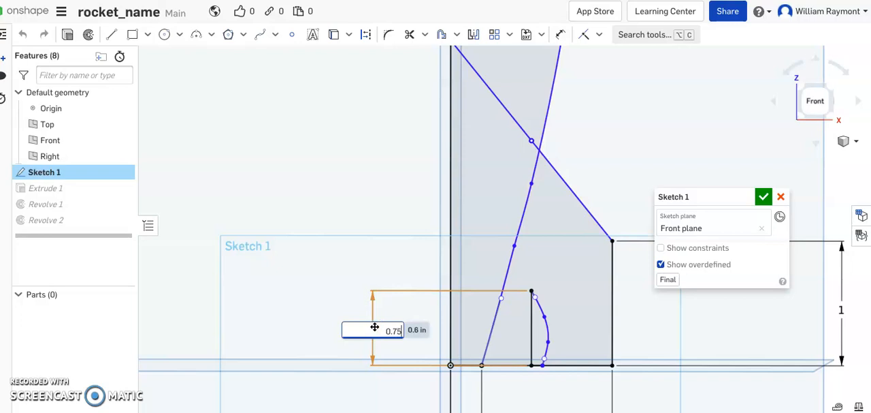
{"action": "type", "text": ".75"}
{"action": "key", "text": "Return"}
{"action": "left_click", "coordinate": [414, 324]}
- Smooth the taller pod profile by moving its two middle spline points up and outward, and accept the sketch
{"action": "left_click", "coordinate": [537, 311]}
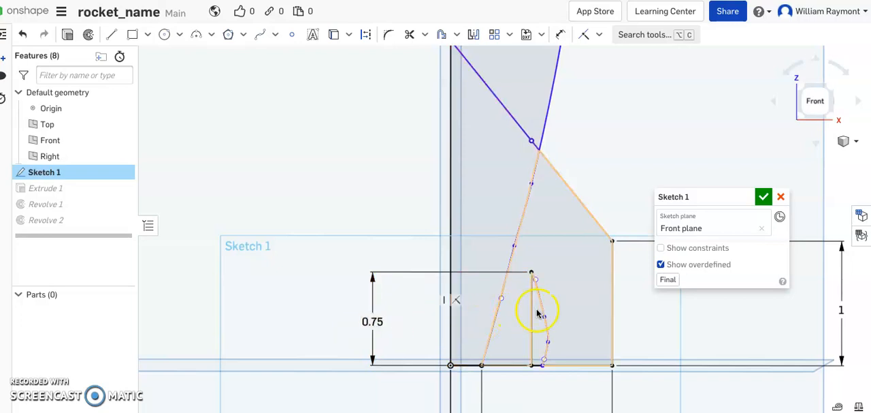
{"action": "left_click", "coordinate": [544, 318]}
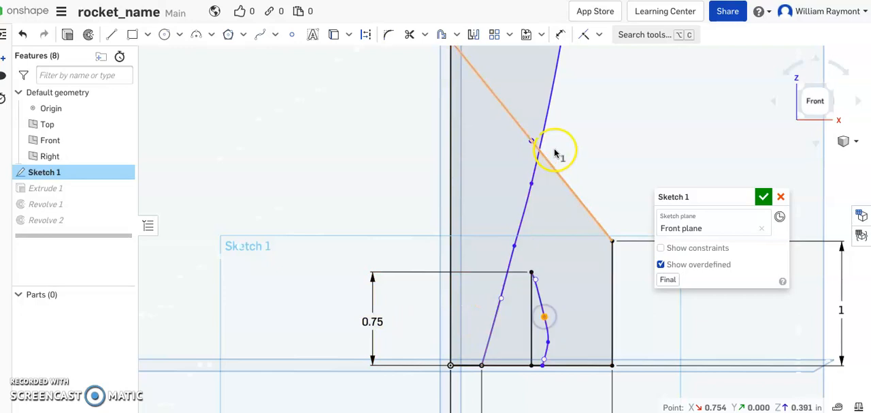
{"action": "left_click", "coordinate": [596, 184]}
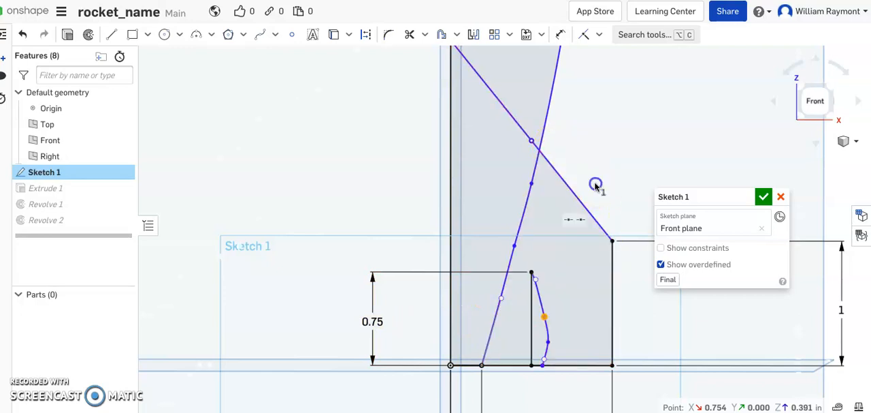
{"action": "left_click_drag", "start_coordinate": [545, 320], "coordinate": [547, 309]}
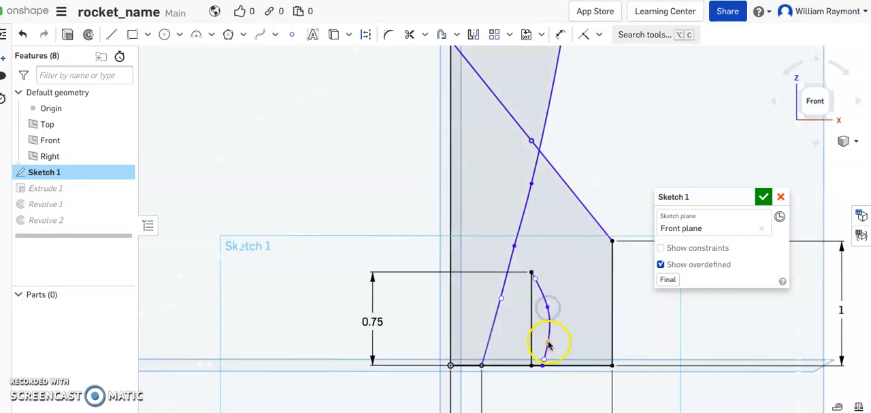
{"action": "left_click_drag", "start_coordinate": [548, 342], "coordinate": [550, 338]}
{"action": "left_click", "coordinate": [566, 313]}
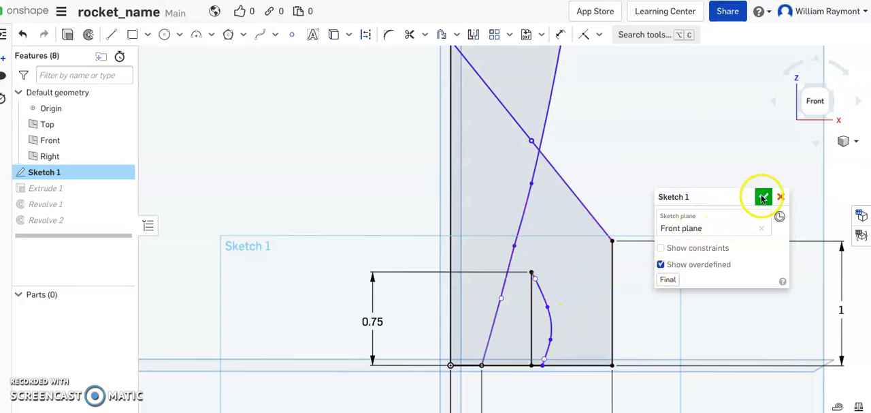
{"action": "left_click", "coordinate": [763, 197]}
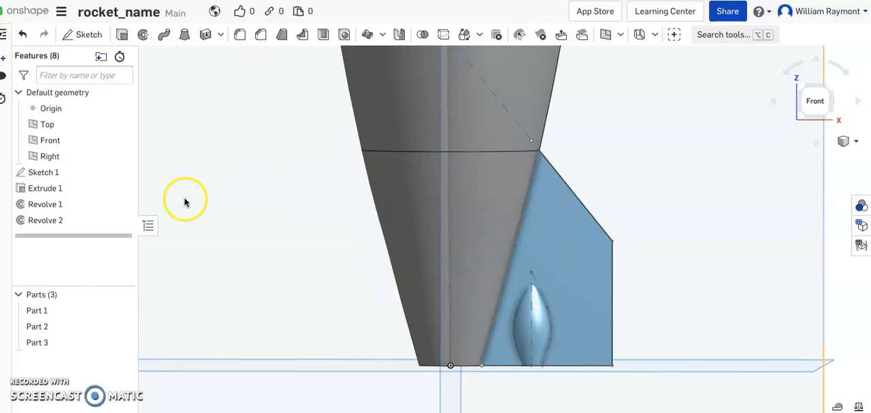
- Try to unite the rocket body and the small pod with a Boolean union
{"action": "scroll", "coordinate": [242, 245], "scroll_direction": "down", "scroll_amount": 5}
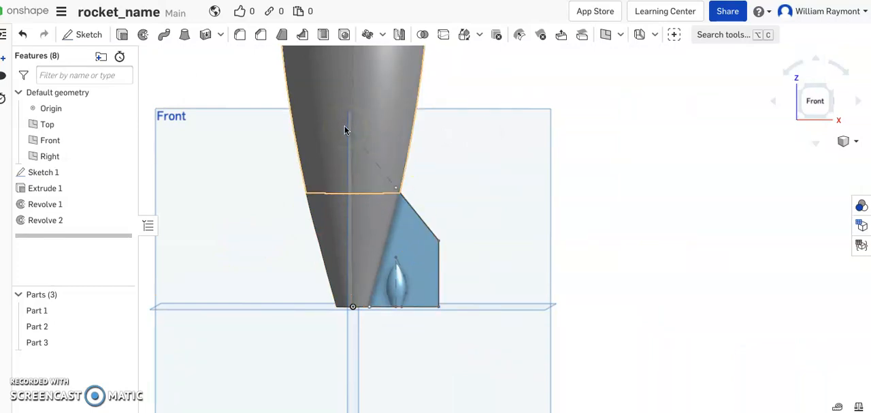
{"action": "left_click", "coordinate": [383, 110]}
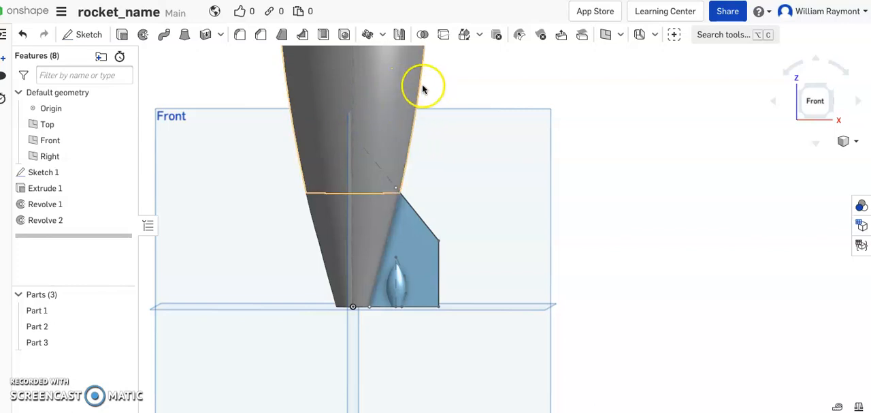
{"action": "left_click", "coordinate": [422, 37]}
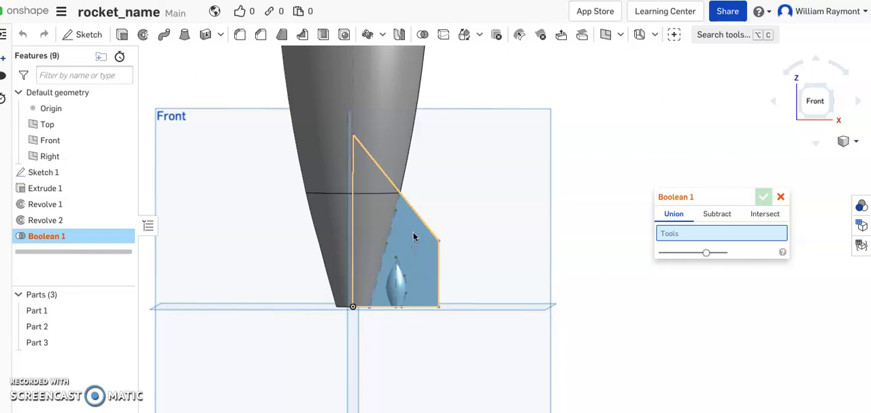
{"action": "left_click", "coordinate": [385, 119]}
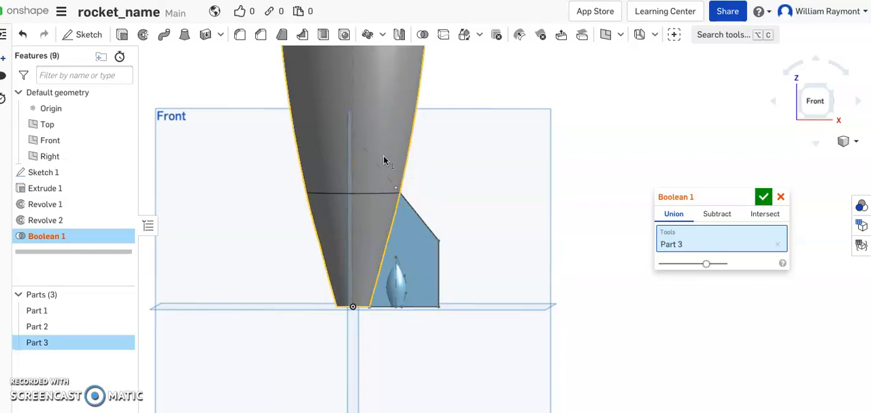
{"action": "left_click", "coordinate": [396, 287]}
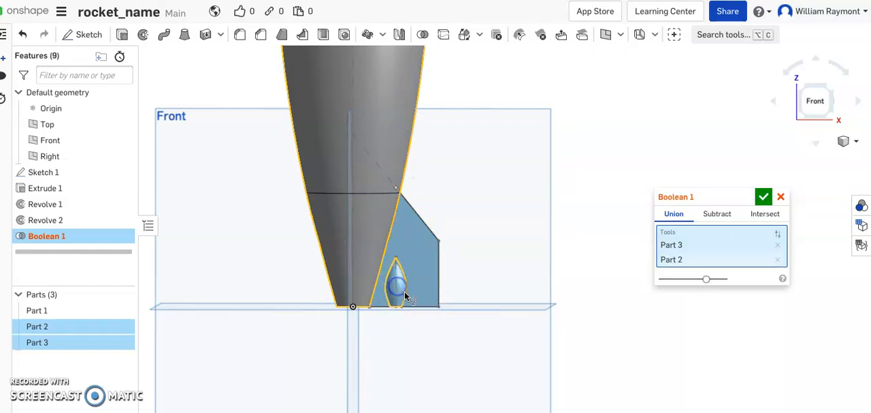
{"action": "left_click", "coordinate": [333, 160]}
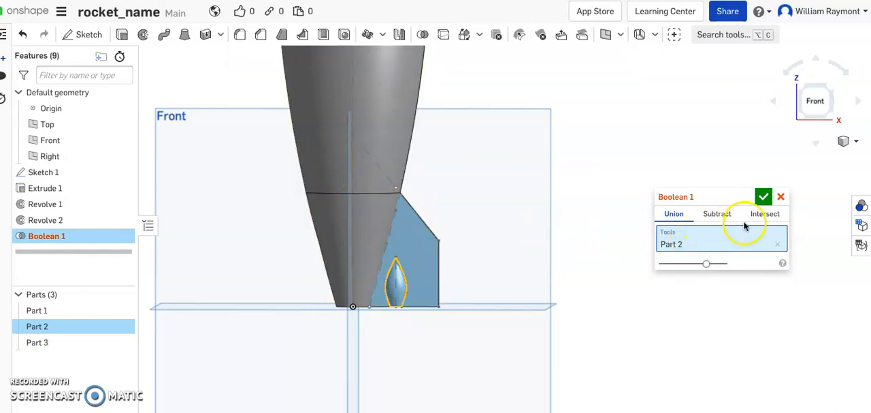
{"action": "left_click", "coordinate": [763, 196]}
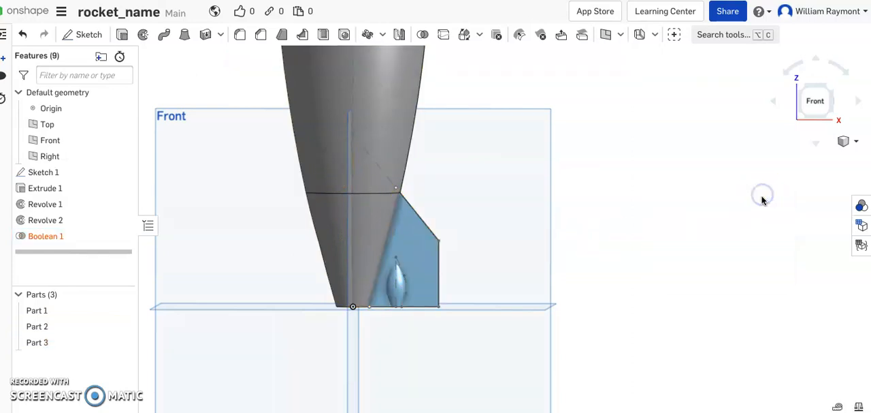
- Unite the rocket body, the fin and the small pod into one part with a Boolean union
{"action": "scroll", "coordinate": [583, 245], "scroll_direction": "up", "scroll_amount": 5}
{"action": "scroll", "coordinate": [583, 246], "scroll_direction": "down", "scroll_amount": 5}
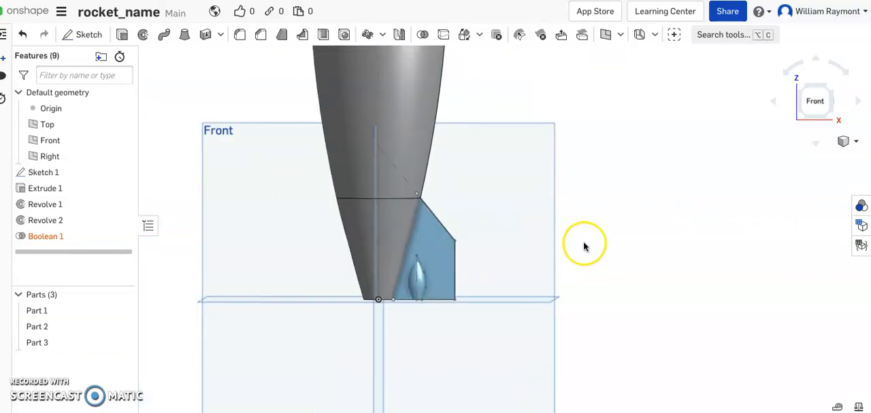
{"action": "left_click", "coordinate": [393, 224]}
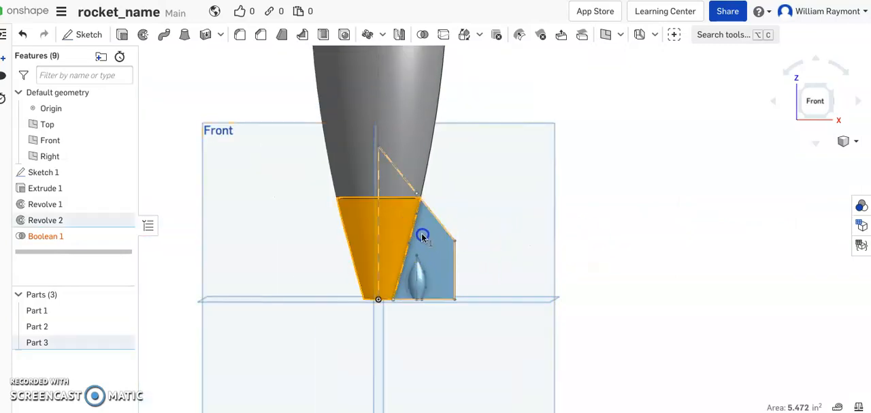
{"action": "left_click", "coordinate": [422, 233]}
{"action": "left_click", "coordinate": [401, 167]}
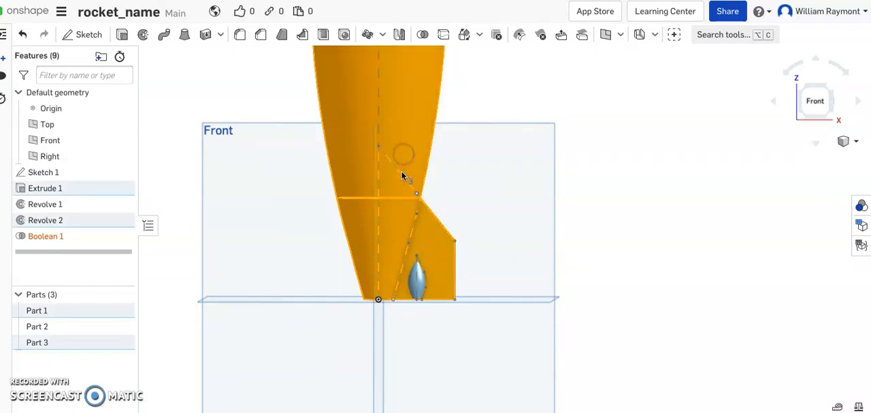
{"action": "left_click", "coordinate": [417, 283]}
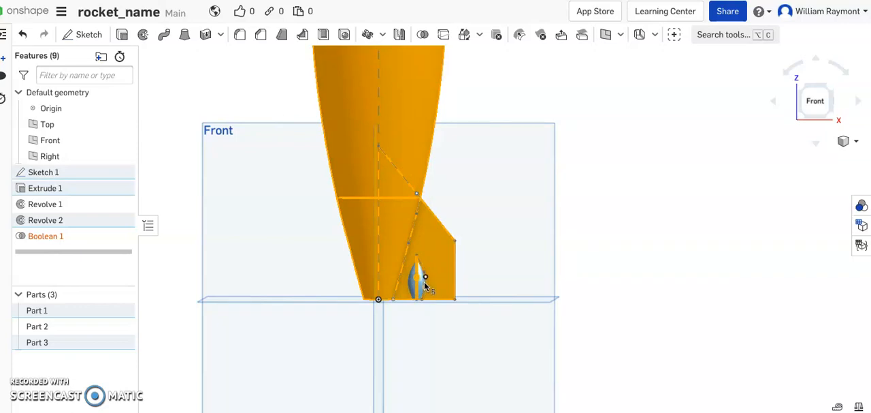
{"action": "scroll", "coordinate": [424, 281], "scroll_direction": "up", "scroll_amount": 5}
{"action": "left_click", "coordinate": [414, 279]}
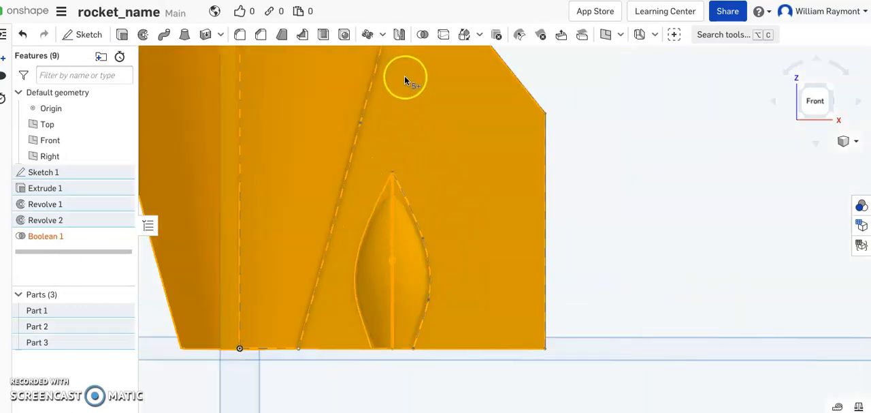
{"action": "left_click", "coordinate": [422, 37]}
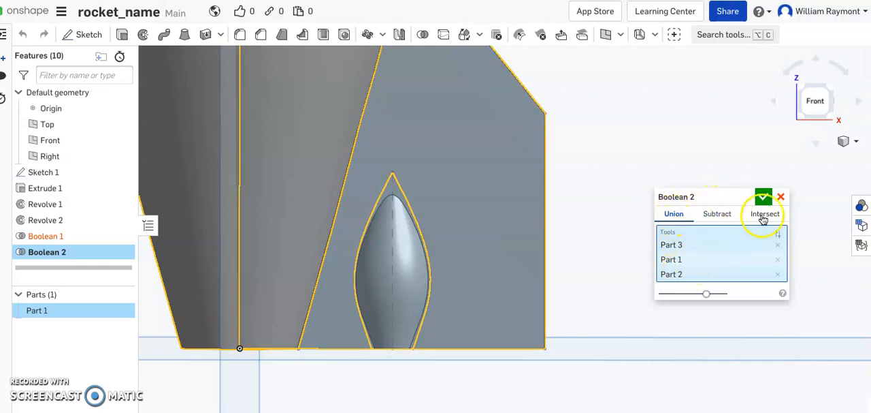
{"action": "left_click", "coordinate": [763, 197]}
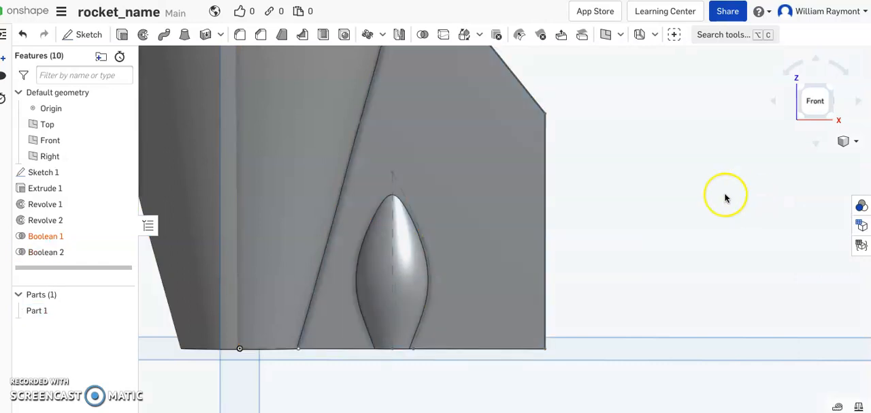
- Delete the Boolean 1 and Boolean 2 features from the model
{"action": "scroll", "coordinate": [657, 195], "scroll_direction": "down", "scroll_amount": 5}
{"action": "scroll", "coordinate": [658, 197], "scroll_direction": "down", "scroll_amount": 3}
{"action": "mouse_move", "coordinate": [569, 297]}
{"action": "right_mouse_down"}
{"action": "mouse_move", "coordinate": [511, 307]}
{"action": "mouse_move", "coordinate": [582, 301]}
{"action": "right_mouse_up"}
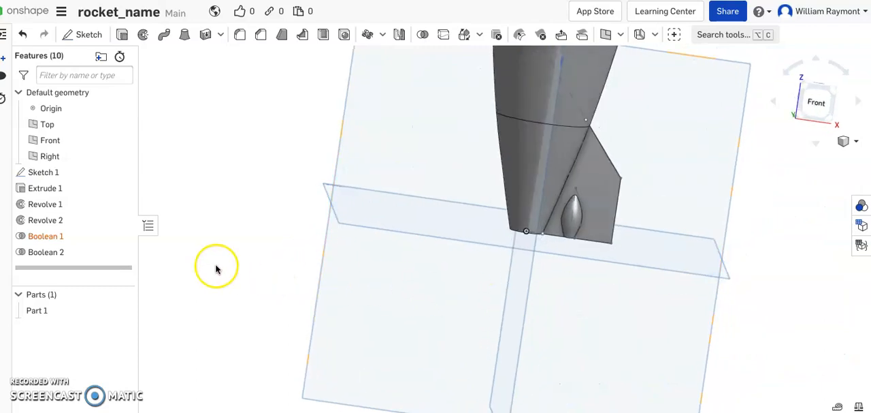
{"action": "right_click", "coordinate": [71, 241]}
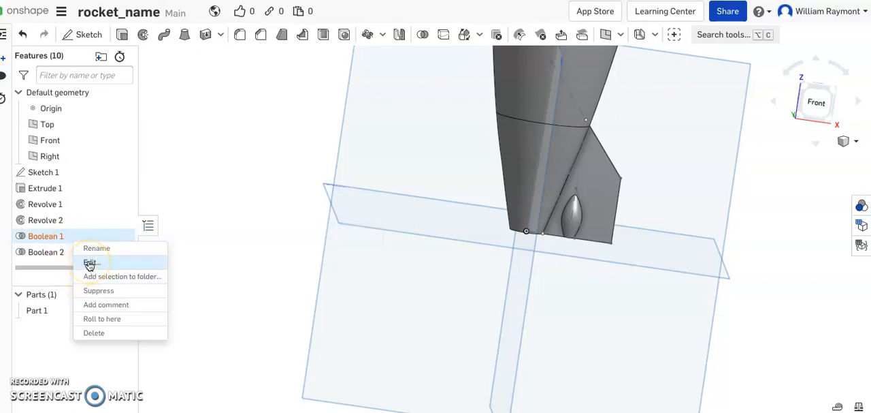
{"action": "left_click", "coordinate": [93, 333]}
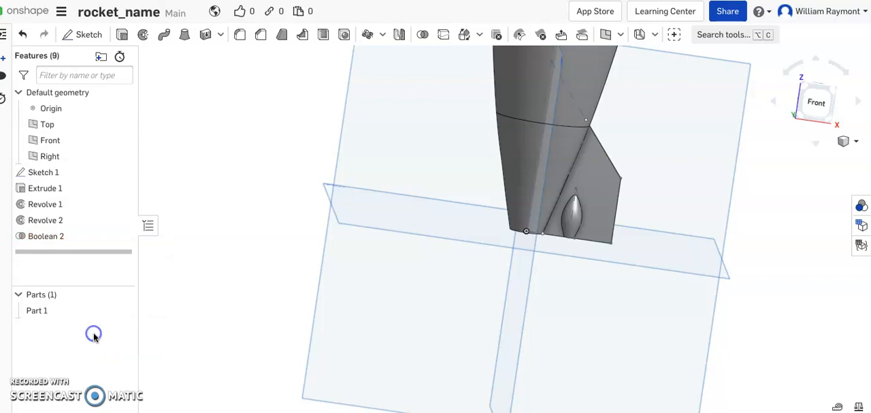
{"action": "right_click", "coordinate": [59, 236]}
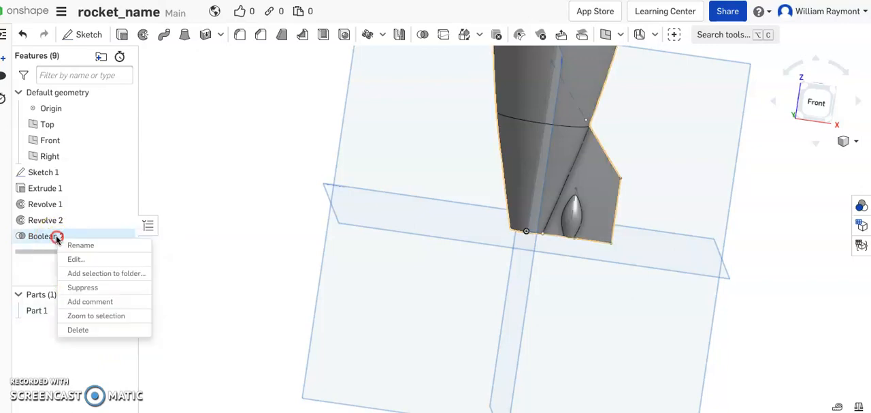
{"action": "left_click", "coordinate": [78, 333]}
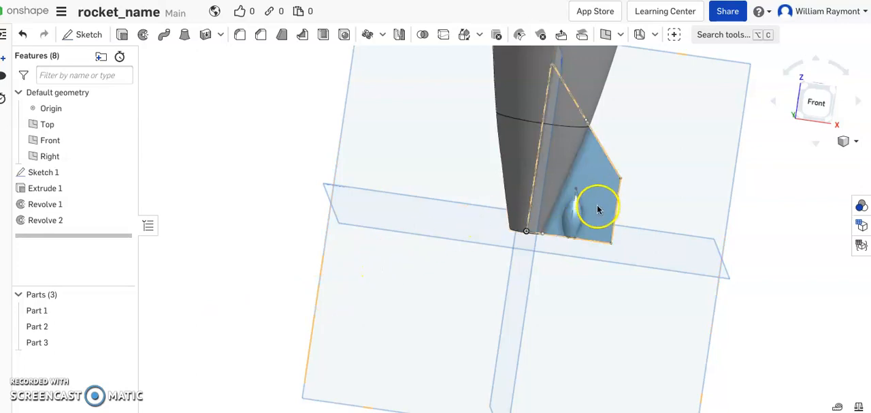
- Unite only the fin and the small pod with a Boolean union, leaving out the rocket body
{"action": "left_click", "coordinate": [590, 183]}
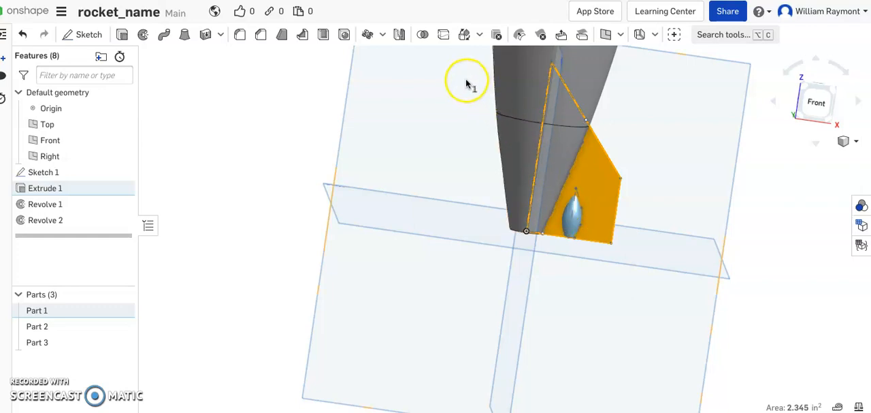
{"action": "left_click", "coordinate": [571, 220]}
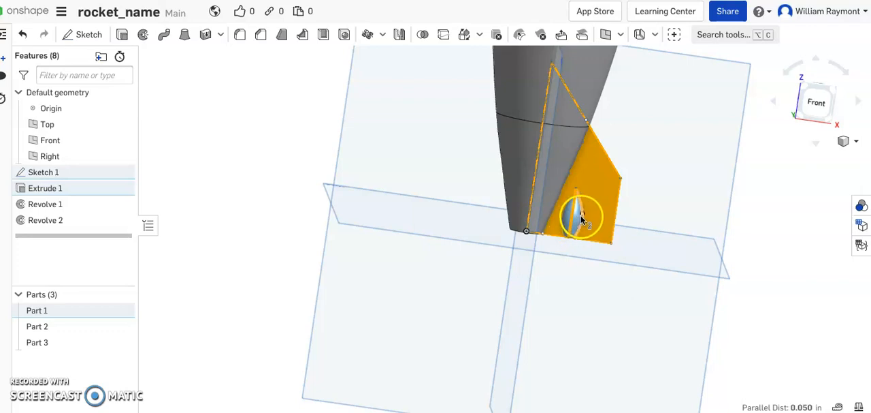
{"action": "scroll", "coordinate": [581, 215], "scroll_direction": "up", "scroll_amount": 4}
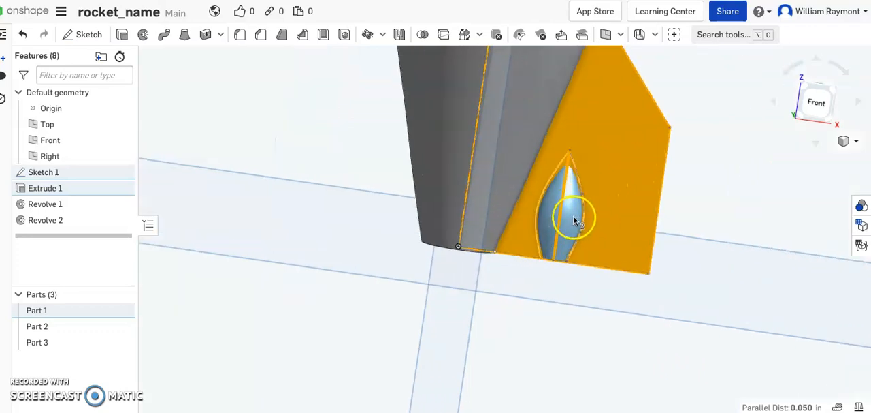
{"action": "left_click", "coordinate": [572, 216]}
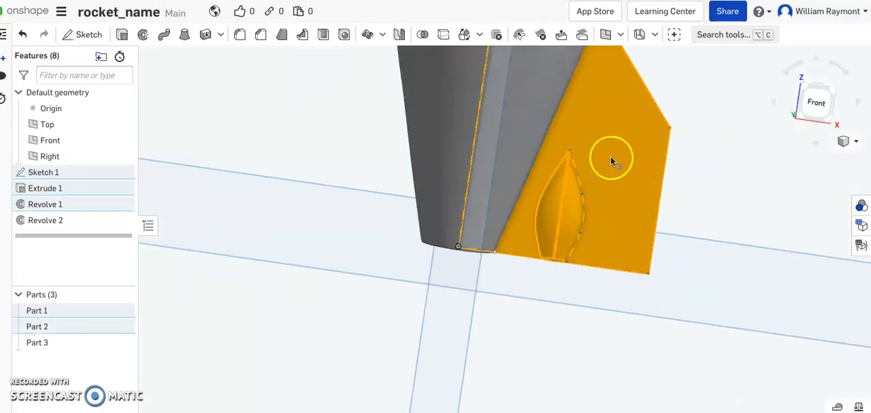
{"action": "left_click", "coordinate": [423, 35]}
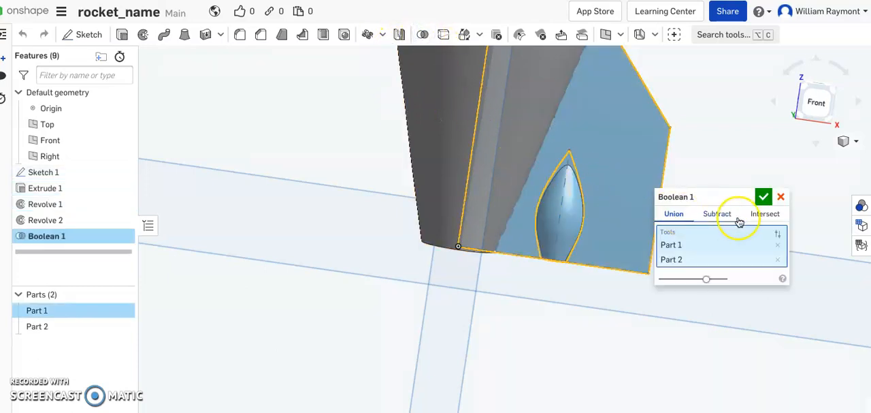
{"action": "left_click", "coordinate": [763, 197]}
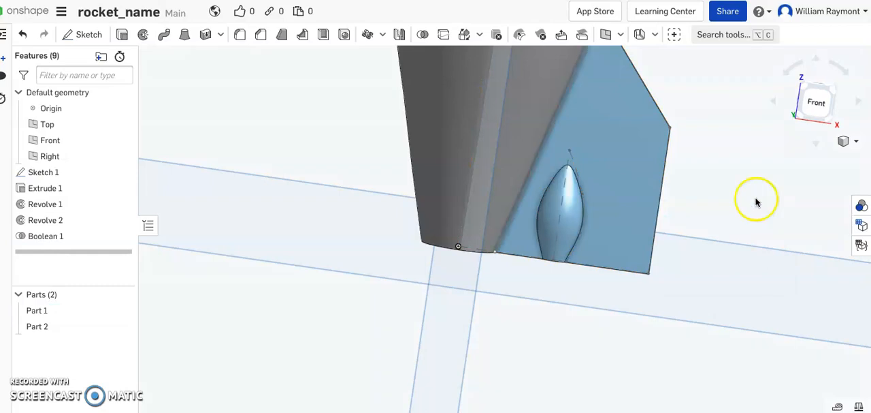
- Start a circular part pattern with the combined fin and pod as the entity to pattern
{"action": "scroll", "coordinate": [735, 215], "scroll_direction": "down", "scroll_amount": 5}
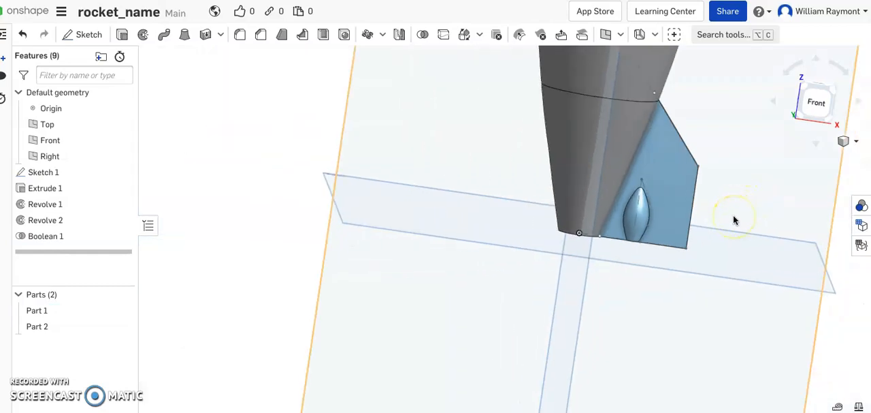
{"action": "left_click", "coordinate": [681, 207]}
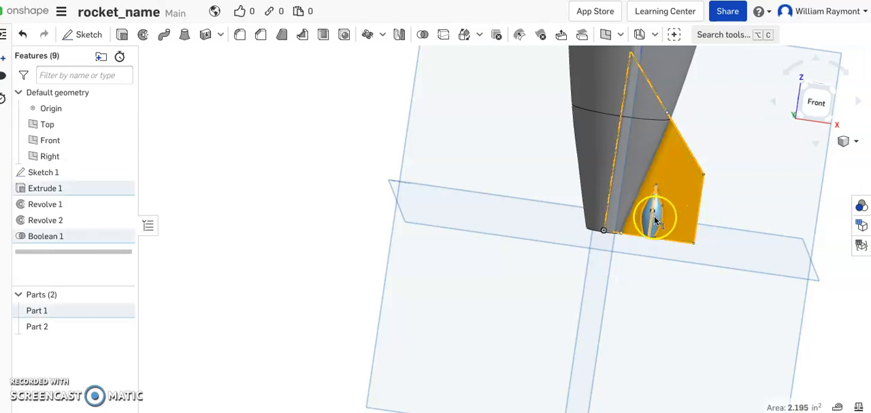
{"action": "left_click", "coordinate": [656, 217]}
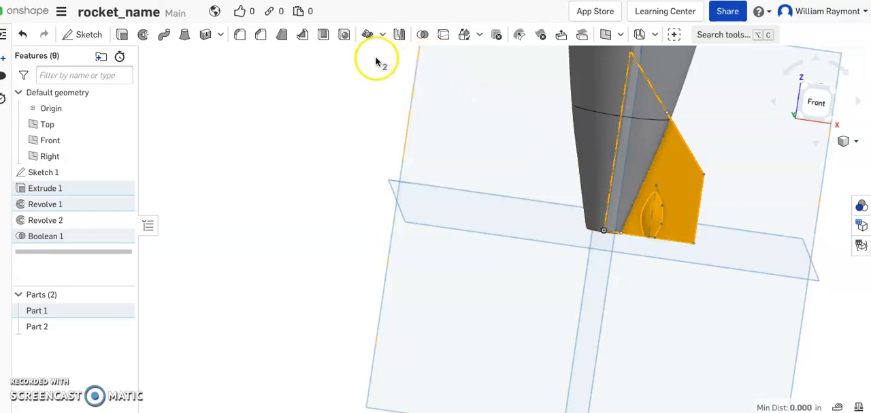
{"action": "left_click", "coordinate": [368, 37]}
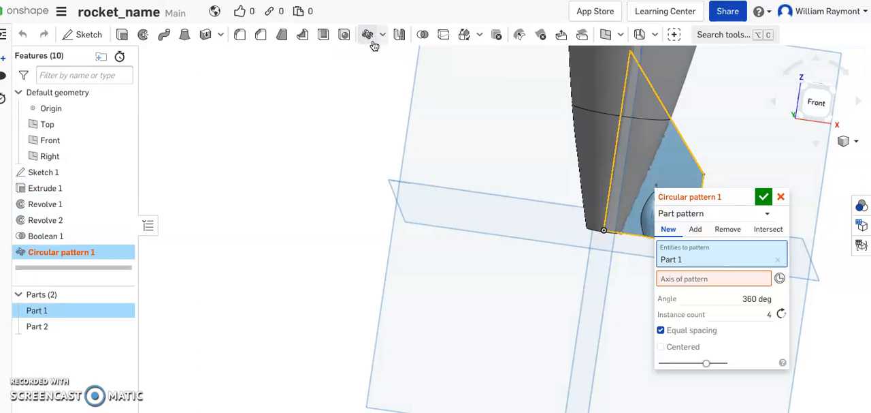
{"action": "left_click", "coordinate": [383, 37]}
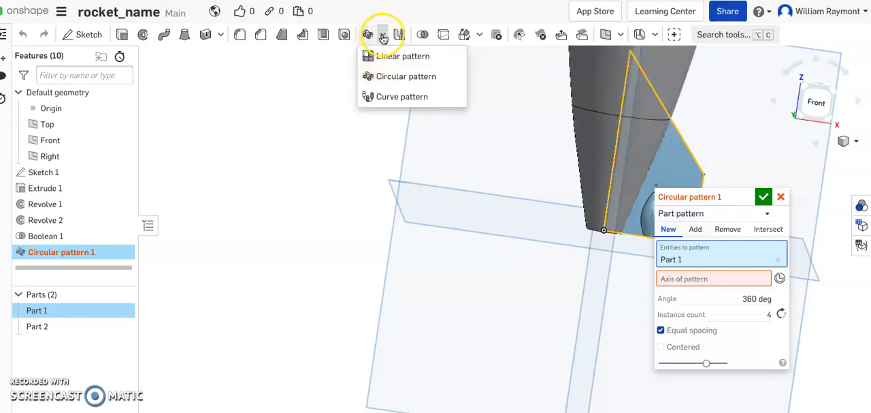
{"action": "left_click", "coordinate": [382, 78]}
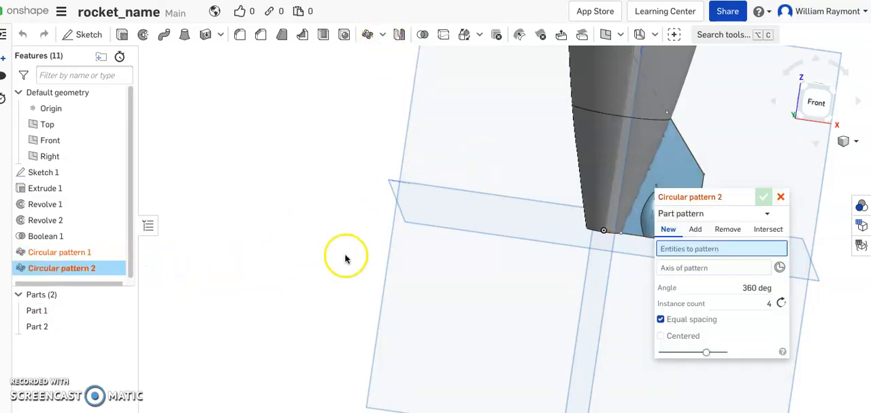
{"action": "left_click", "coordinate": [782, 198]}
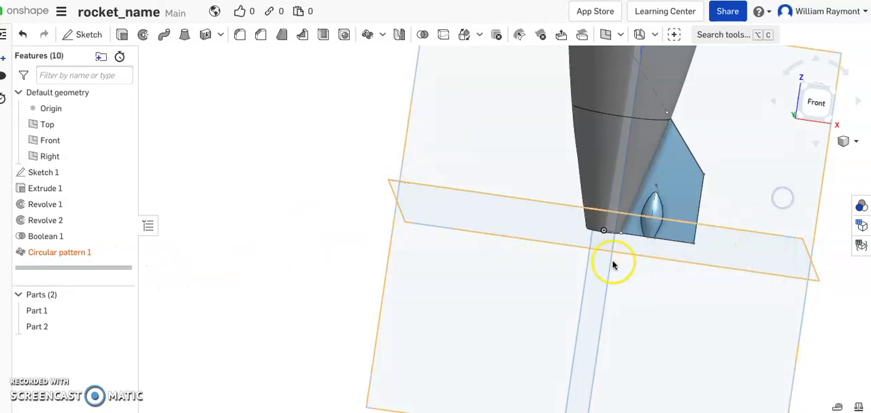
- Reopen Circular pattern 1 and use the rocket's vertical centre line from Sketch 1 as the pattern axis
{"action": "right_click", "coordinate": [72, 255]}
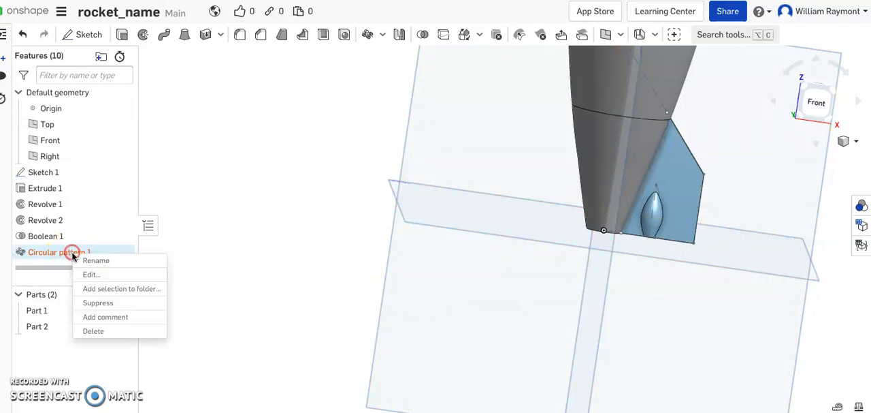
{"action": "left_click", "coordinate": [89, 275]}
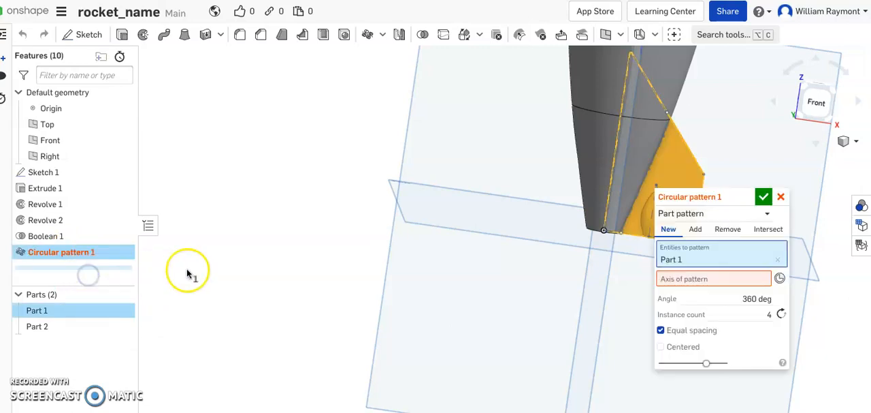
{"action": "left_click", "coordinate": [676, 281]}
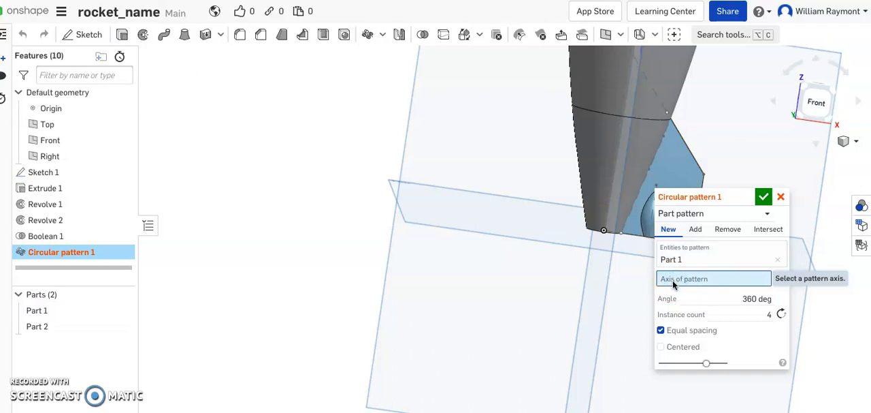
{"action": "right_click_drag", "start_coordinate": [642, 254], "coordinate": [542, 171]}
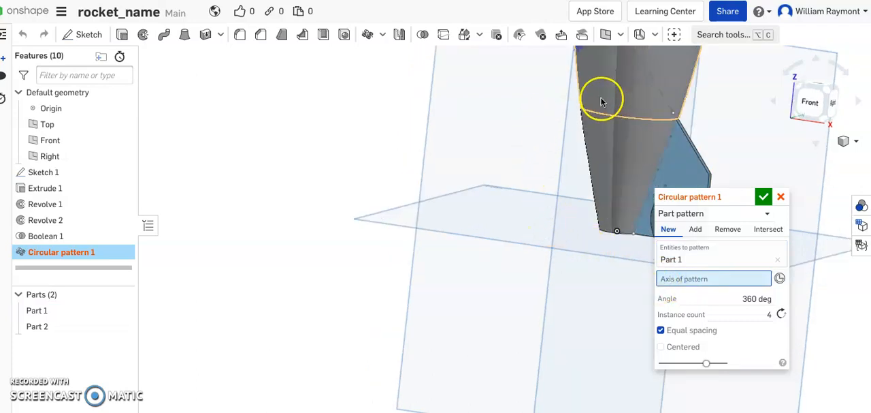
{"action": "scroll", "coordinate": [558, 118], "scroll_direction": "up", "scroll_amount": 5}
{"action": "scroll", "coordinate": [559, 119], "scroll_direction": "down", "scroll_amount": 2}
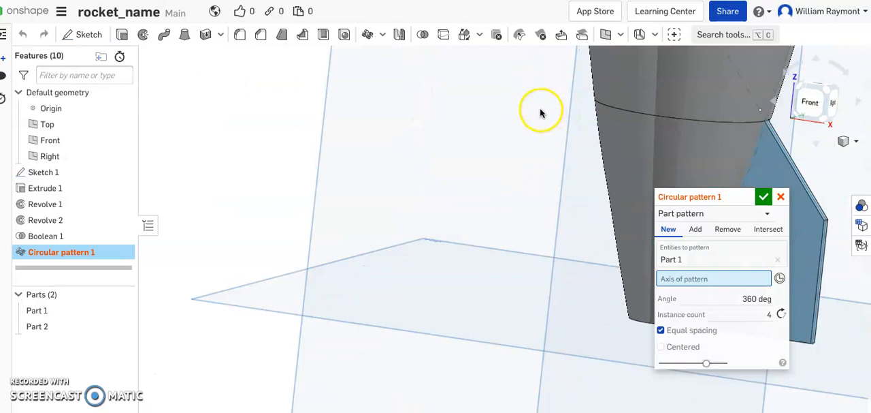
{"action": "scroll", "coordinate": [542, 112], "scroll_direction": "down", "scroll_amount": 5}
{"action": "scroll", "coordinate": [546, 116], "scroll_direction": "up", "scroll_amount": 2}
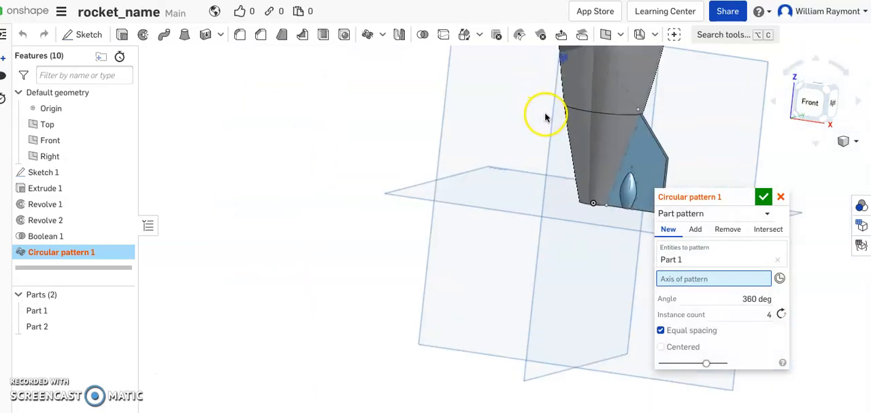
{"action": "left_click", "coordinate": [598, 170]}
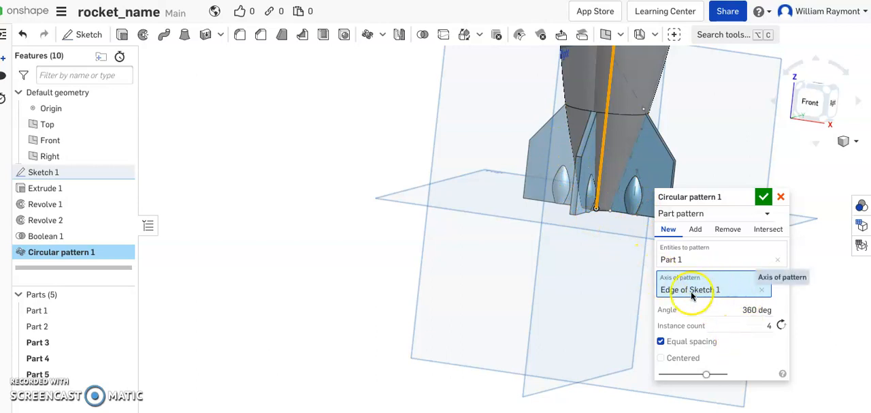
- Set the circular pattern's instance count to 3 and accept the pattern
{"action": "left_click", "coordinate": [770, 327]}
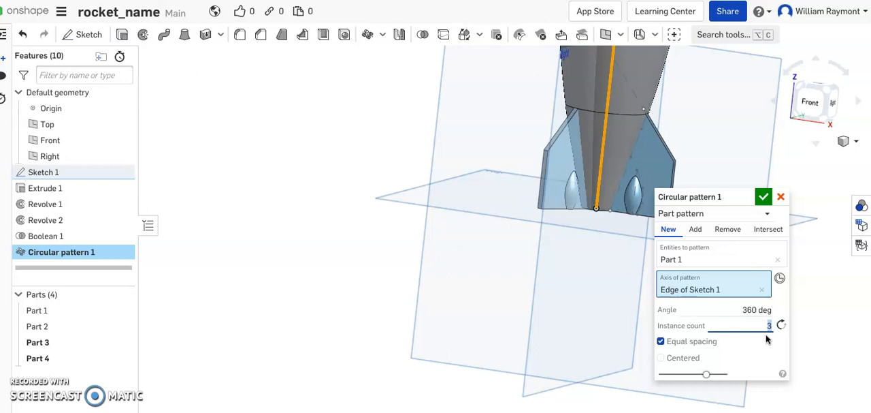
{"action": "left_click", "coordinate": [762, 199]}
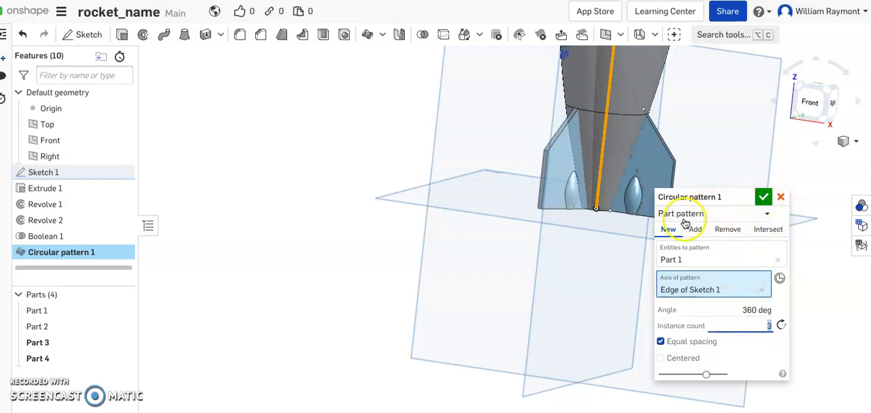
{"action": "left_click", "coordinate": [763, 198]}
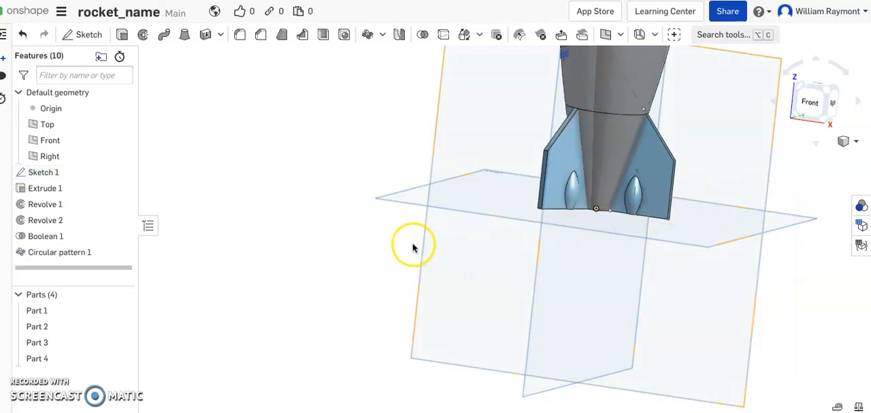
- Select the rocket body's surfaces together with the faces of two neighbouring fins and their pods
{"action": "scroll", "coordinate": [413, 246], "scroll_direction": "down", "scroll_amount": 4}
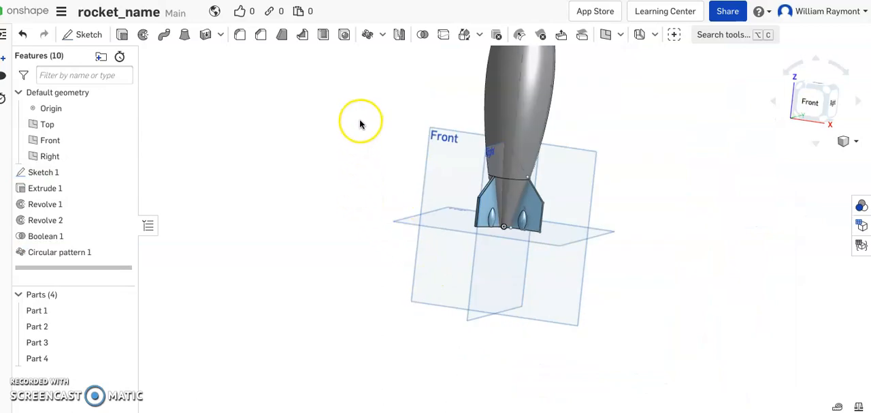
{"action": "left_click", "coordinate": [521, 107]}
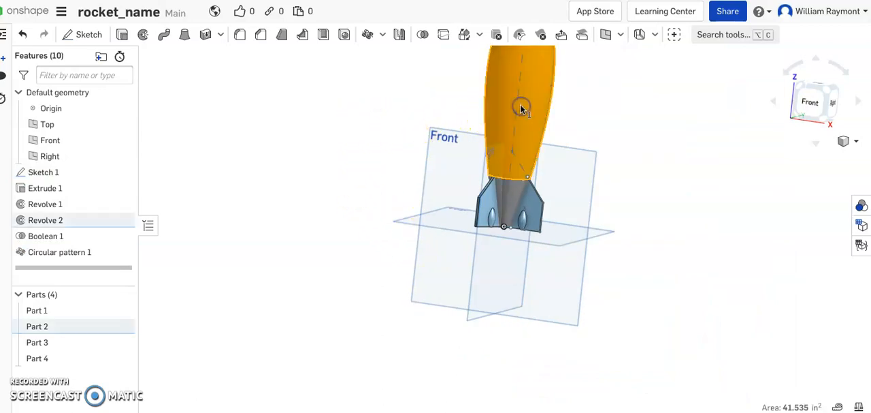
{"action": "left_click", "coordinate": [514, 194]}
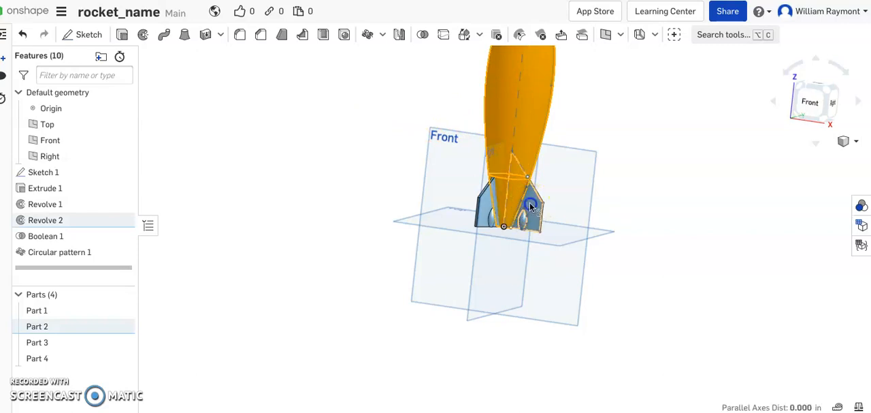
{"action": "left_click", "coordinate": [531, 207]}
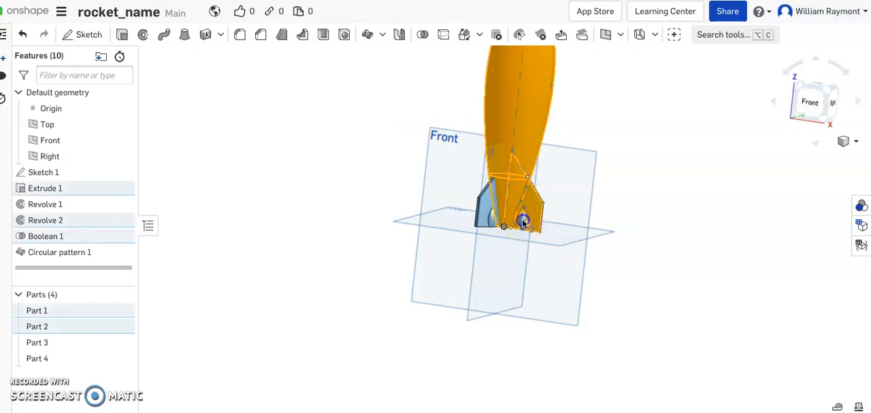
{"action": "left_click", "coordinate": [522, 221]}
{"action": "scroll", "coordinate": [524, 222], "scroll_direction": "up", "scroll_amount": 6}
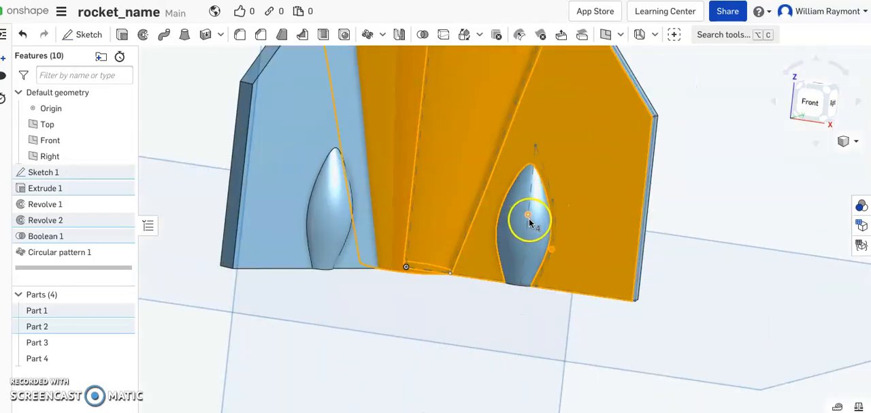
{"action": "left_click", "coordinate": [530, 221]}
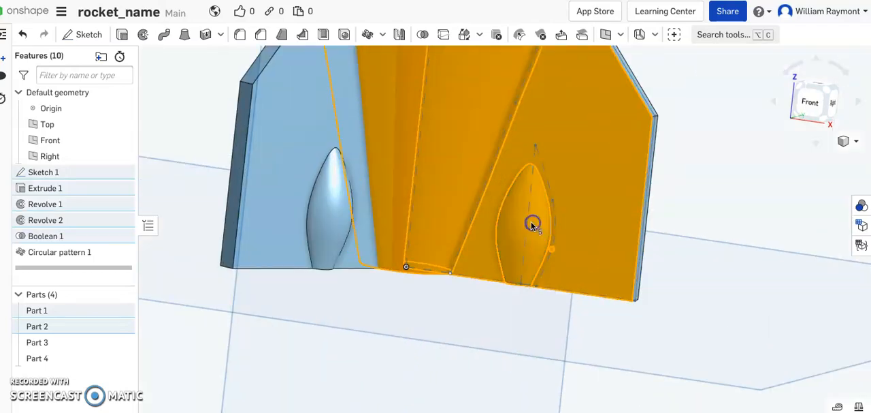
{"action": "left_click", "coordinate": [328, 233]}
{"action": "left_click", "coordinate": [279, 182]}
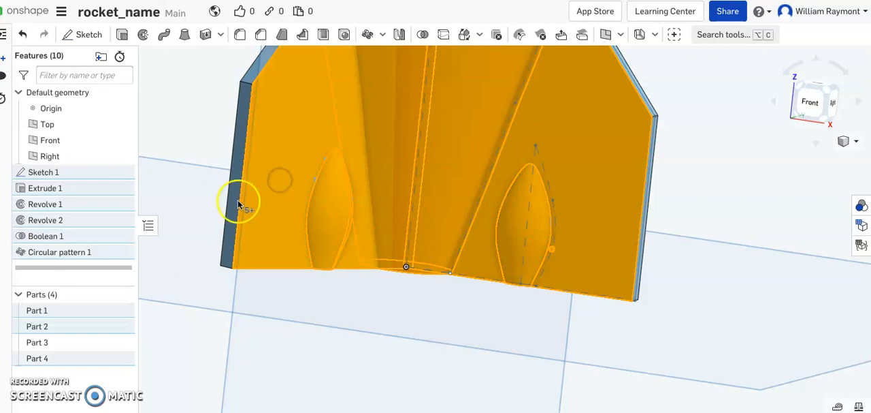
- Add the remaining fin and pod faces to the selection and unite body and all fins into one part with a Boolean union
{"action": "right_click_drag", "start_coordinate": [169, 195], "coordinate": [257, 227]}
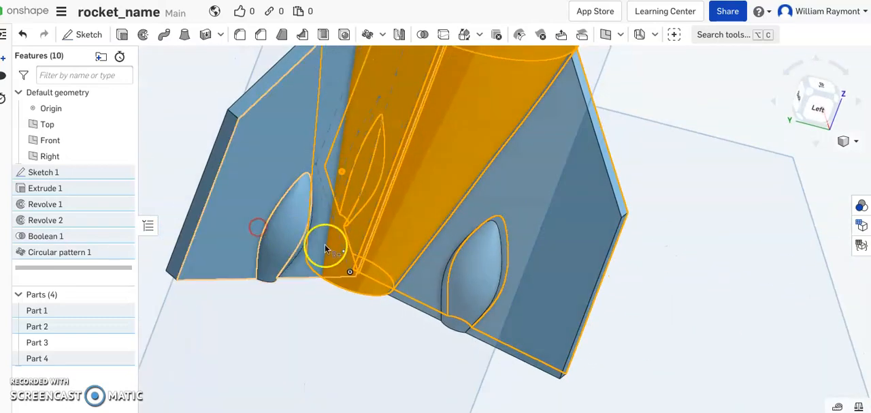
{"action": "left_click", "coordinate": [515, 214]}
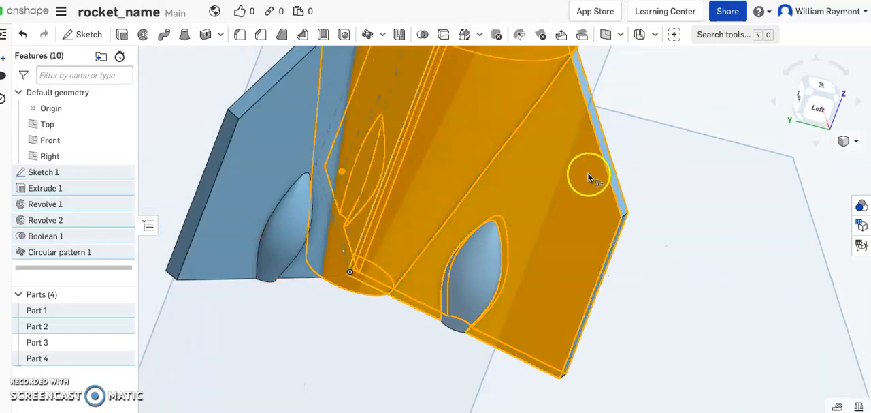
{"action": "left_click", "coordinate": [605, 157]}
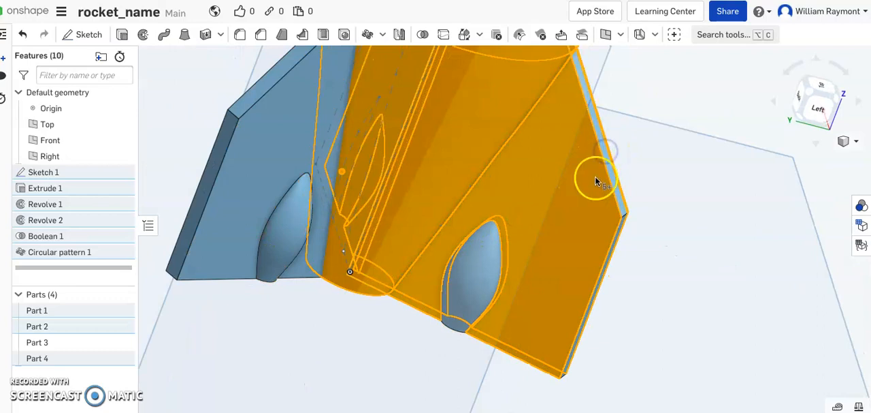
{"action": "left_click", "coordinate": [475, 264]}
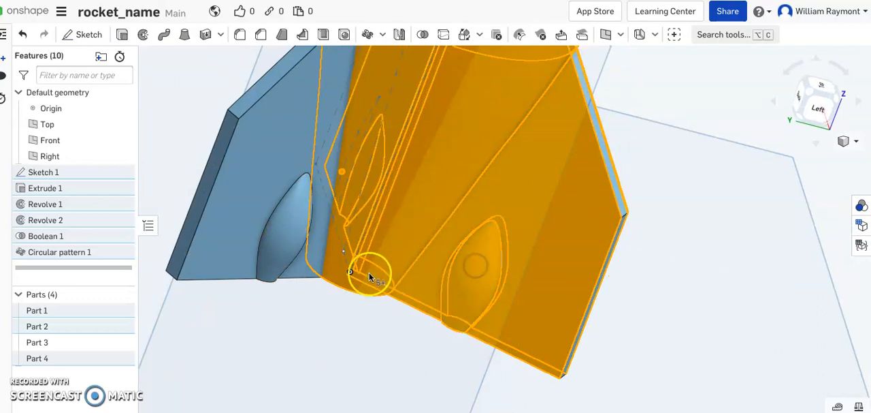
{"action": "left_click", "coordinate": [298, 240]}
{"action": "left_click", "coordinate": [251, 164]}
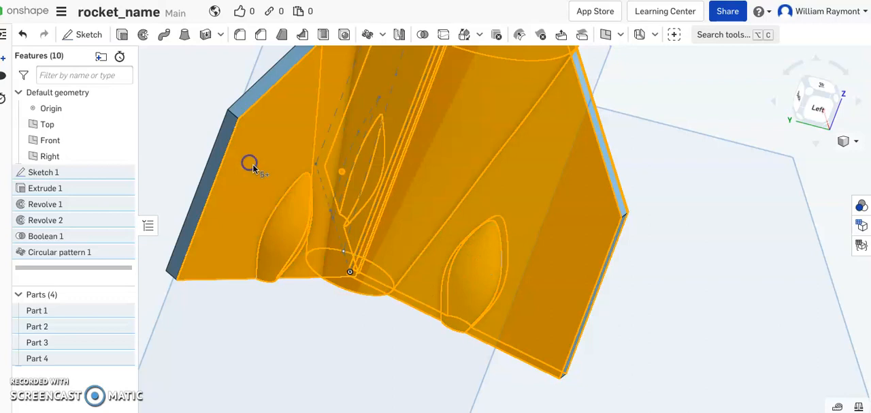
{"action": "left_click", "coordinate": [202, 205]}
{"action": "right_click_drag", "start_coordinate": [202, 205], "coordinate": [314, 276]}
{"action": "left_click", "coordinate": [188, 167]}
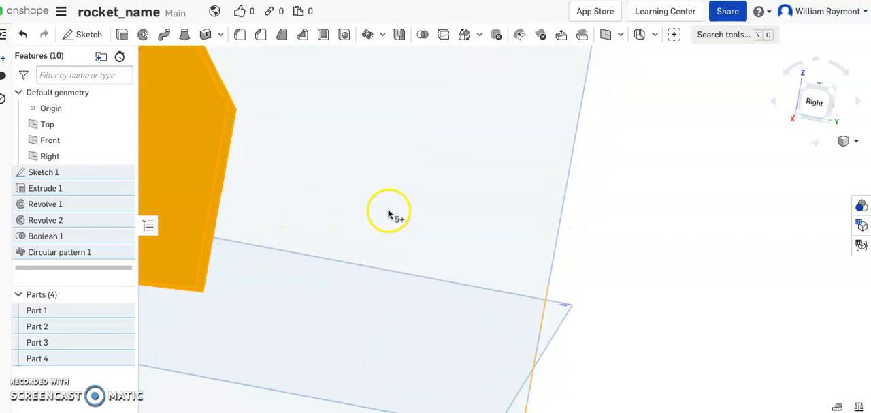
{"action": "left_click", "coordinate": [423, 36]}
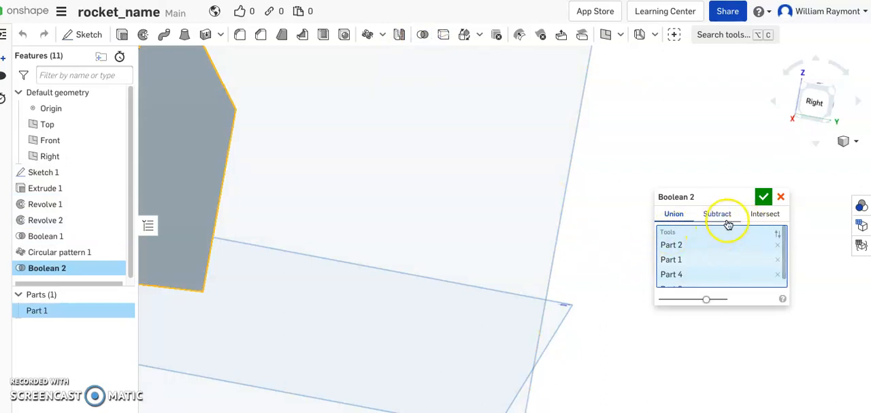
{"action": "left_click", "coordinate": [764, 198]}
- Show the whole rocket in the isometric view
{"action": "scroll", "coordinate": [518, 217], "scroll_direction": "down", "scroll_amount": 3}
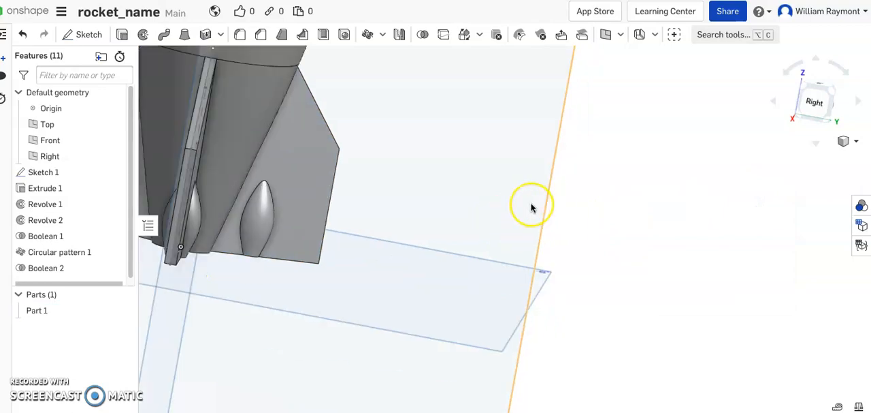
{"action": "scroll", "coordinate": [531, 204], "scroll_direction": "down", "scroll_amount": 4}
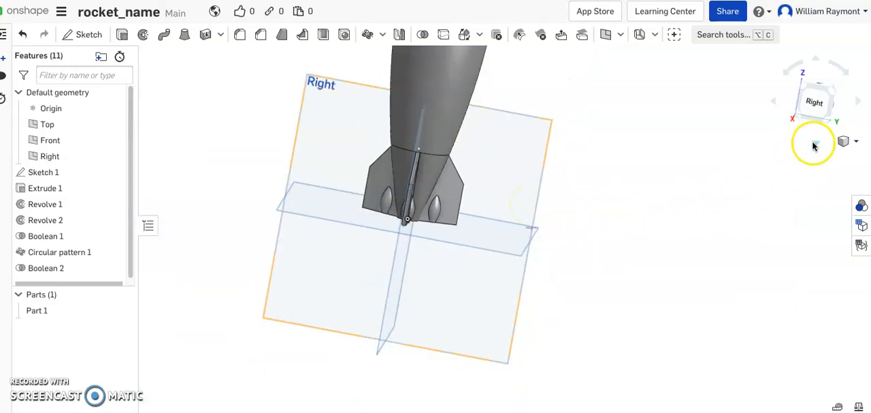
{"action": "left_click", "coordinate": [843, 141]}
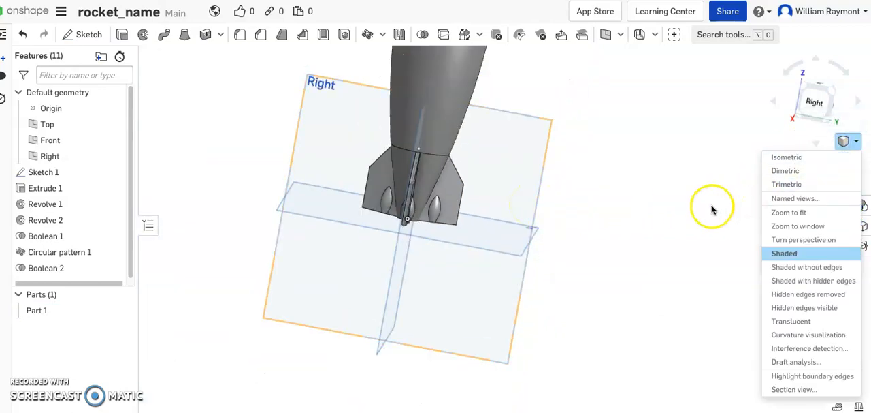
{"action": "left_click", "coordinate": [783, 157]}
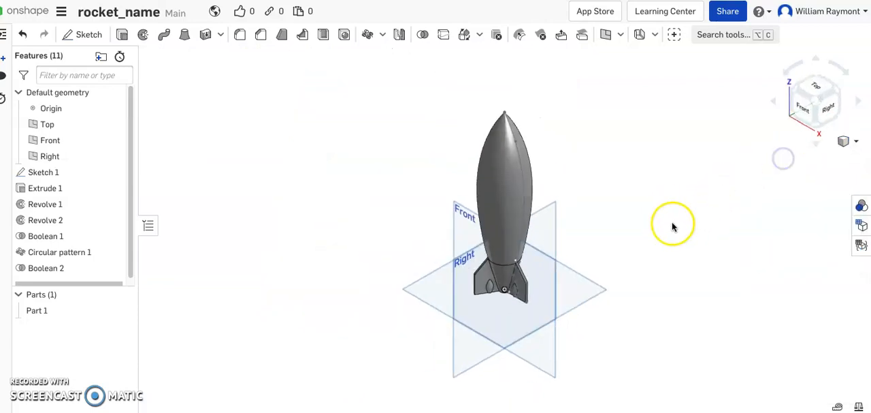
- Examine the finished rocket from several sides, checking the body, the nose and the fins with their pods
{"action": "right_click_drag", "start_coordinate": [654, 231], "coordinate": [484, 263]}
{"action": "right_click_drag", "start_coordinate": [532, 267], "coordinate": [576, 246]}
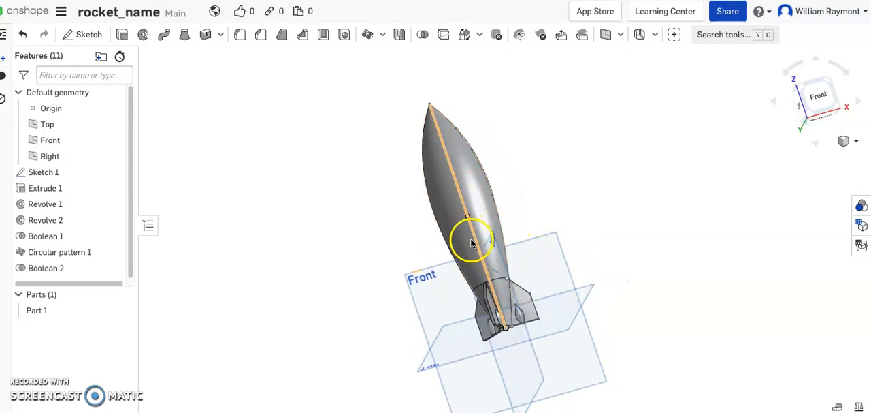
{"action": "mouse_move", "coordinate": [608, 247]}
{"action": "right_mouse_down"}
{"action": "mouse_move", "coordinate": [645, 253]}
{"action": "mouse_move", "coordinate": [628, 239]}
{"action": "mouse_move", "coordinate": [585, 234]}
{"action": "mouse_move", "coordinate": [542, 274]}
{"action": "mouse_move", "coordinate": [503, 268]}
{"action": "mouse_move", "coordinate": [540, 245]}
{"action": "mouse_move", "coordinate": [597, 257]}
{"action": "mouse_move", "coordinate": [594, 245]}
{"action": "right_mouse_up"}
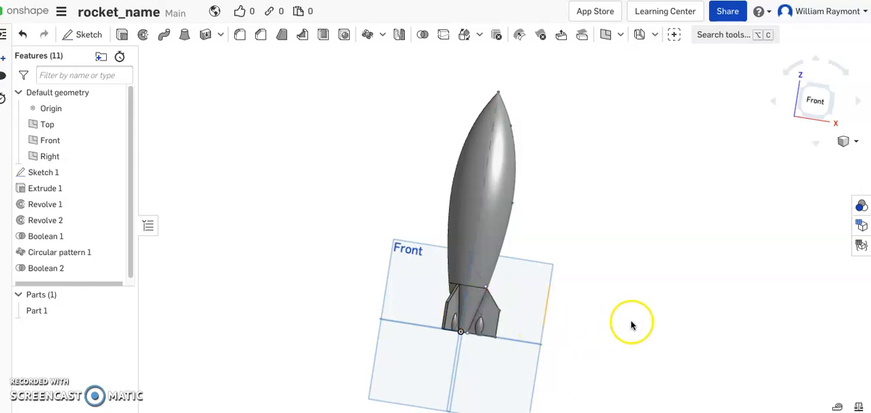
{"action": "right_click_drag", "start_coordinate": [625, 306], "coordinate": [561, 319]}
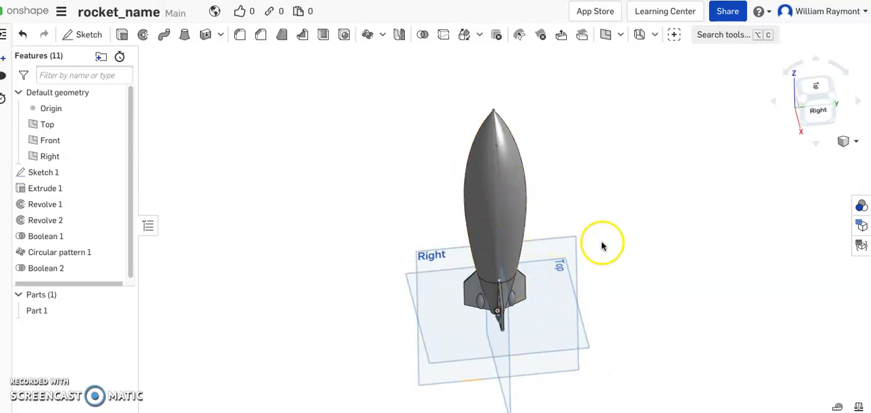
{"action": "right_click_drag", "start_coordinate": [603, 244], "coordinate": [622, 249]}
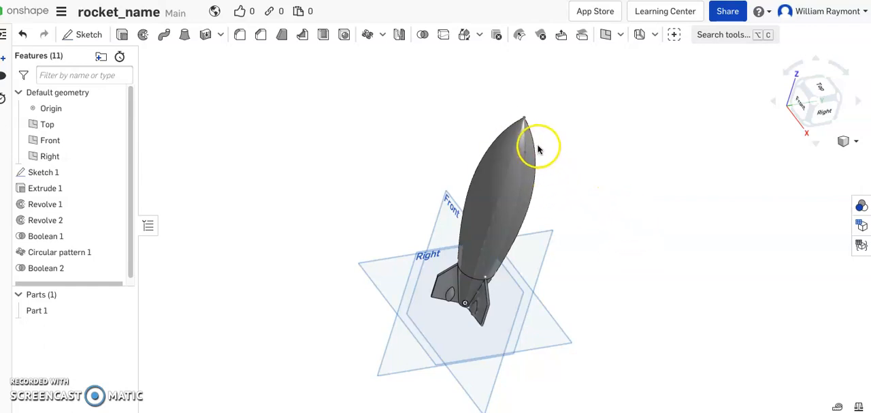
{"action": "right_click_drag", "start_coordinate": [558, 136], "coordinate": [539, 118]}
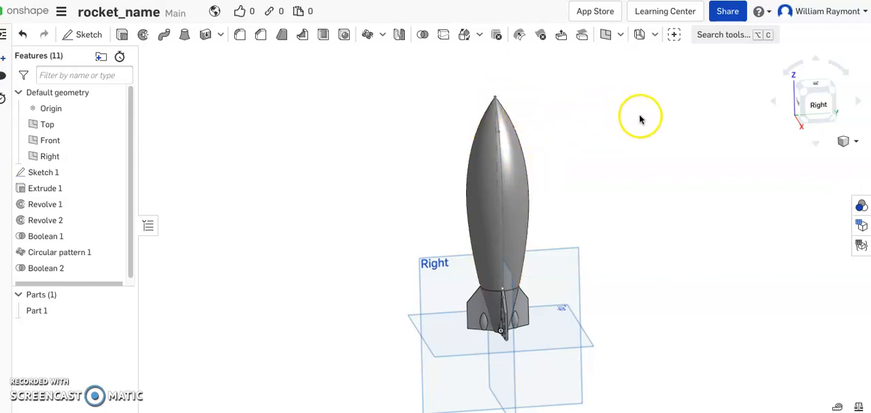
{"action": "scroll", "coordinate": [628, 149], "scroll_direction": "down", "scroll_amount": 1}
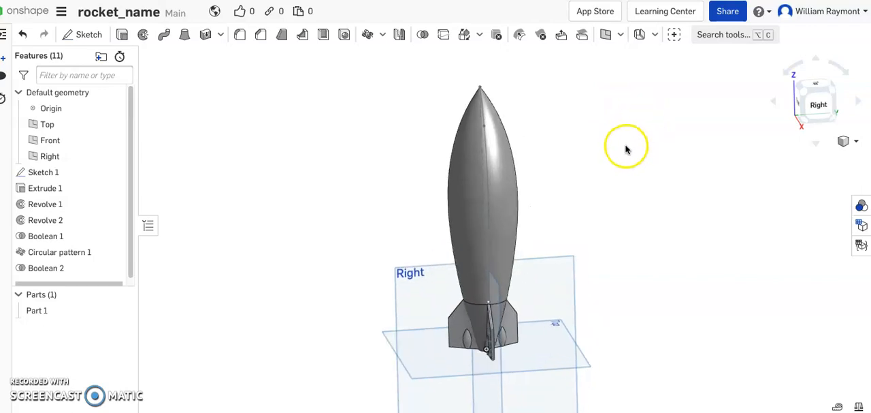
{"action": "scroll", "coordinate": [626, 149], "scroll_direction": "down", "scroll_amount": 2}
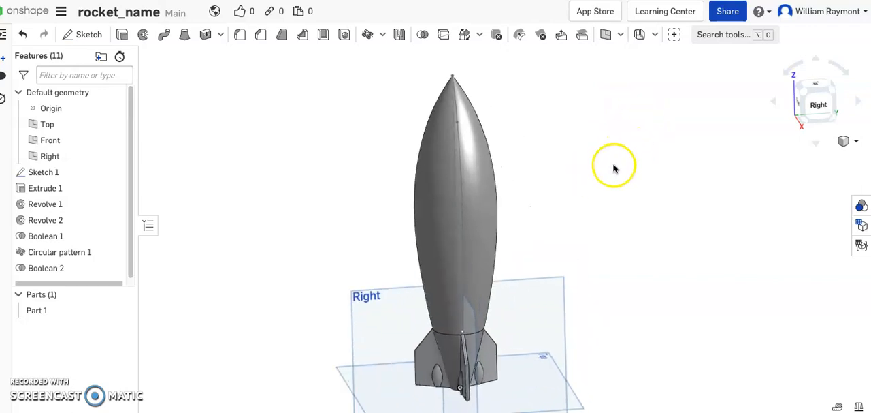